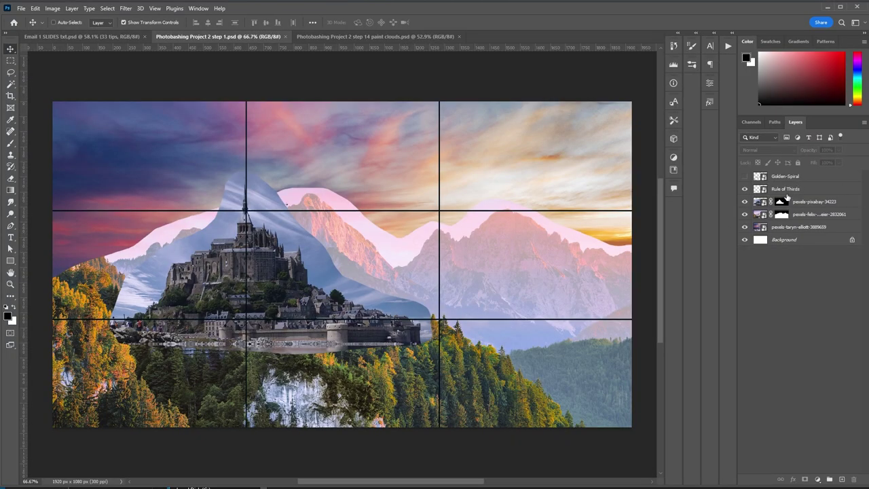
- Test-move the Rule of Thirds overlay, then realign it with the canvas edges
left_click(786, 192)
left_click_drag(466, 233, 377, 216)
key("ctrl+z")
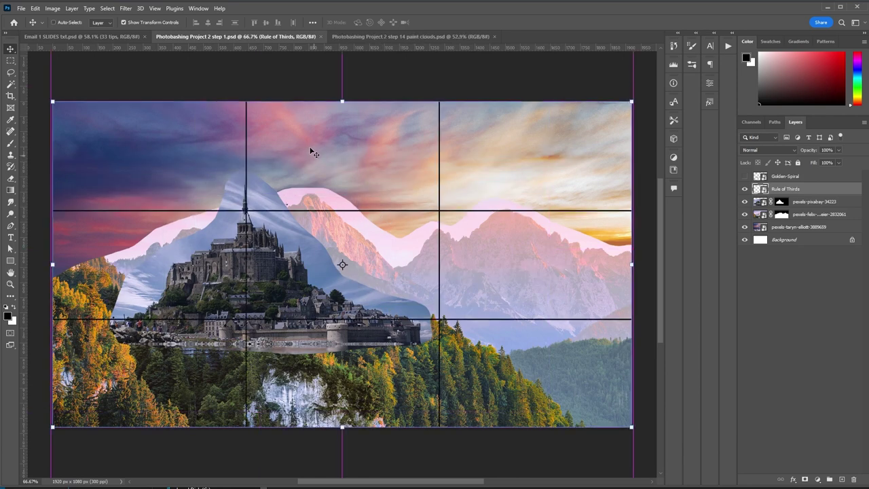
left_click_drag(312, 153, 310, 154)
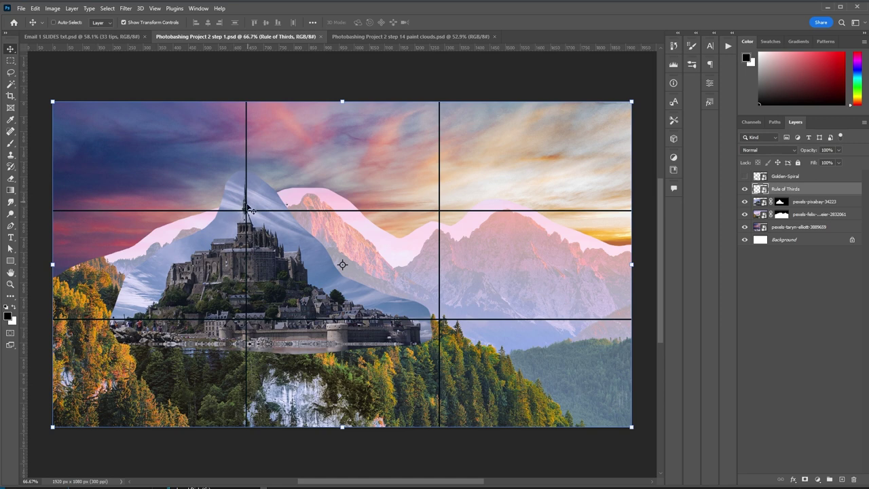
- Compare the Rule of Thirds and Golden Spiral overlays, hide both, and try the grey castle higher-left
left_click(745, 191)
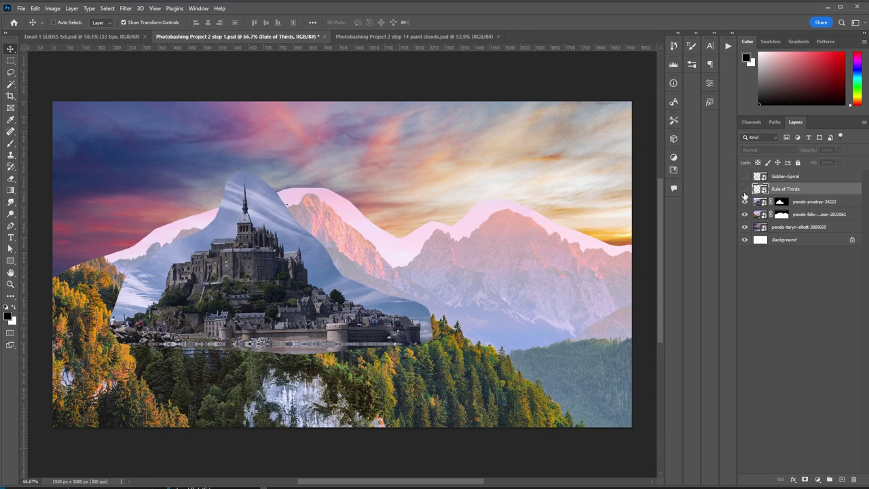
left_click(744, 189)
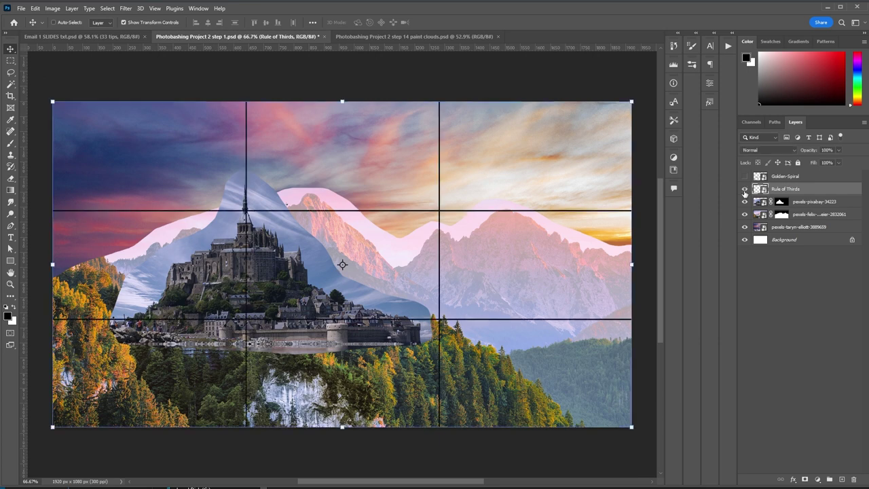
left_click(745, 189)
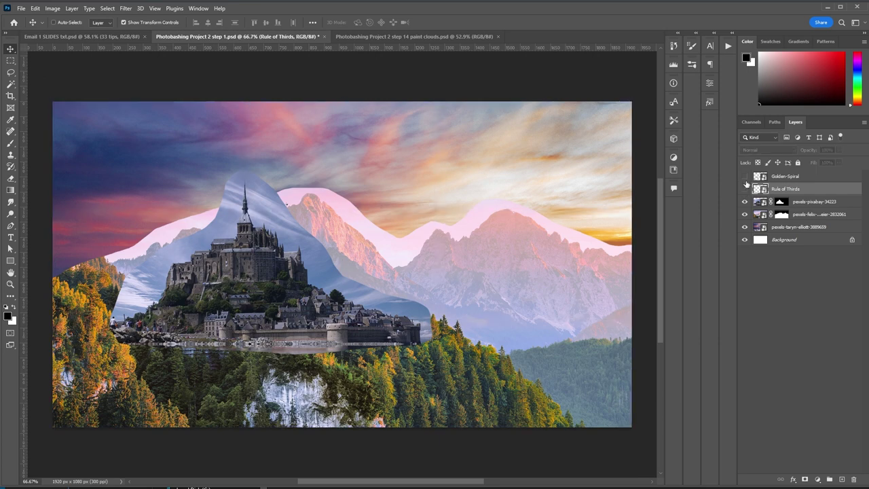
left_click(745, 176)
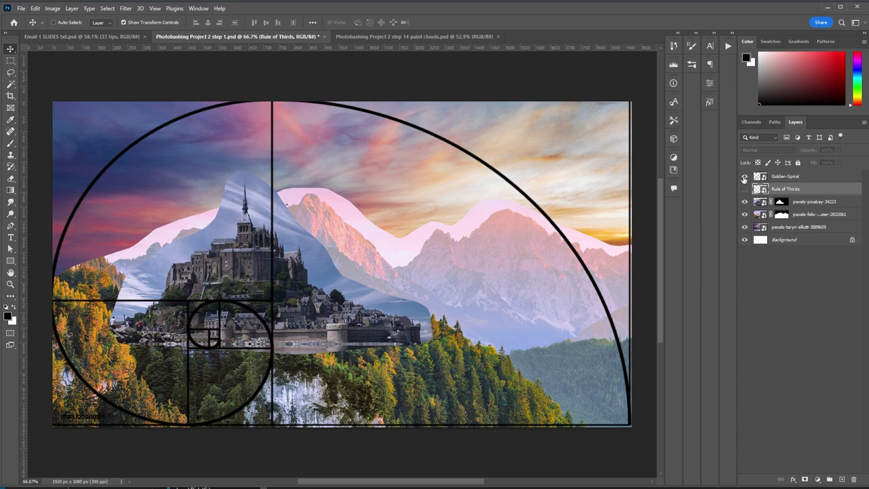
left_click(745, 178)
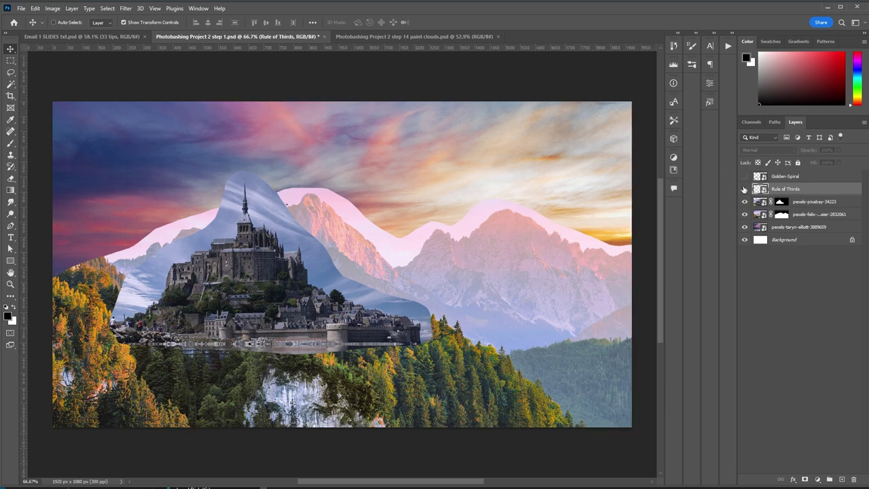
left_click(745, 189)
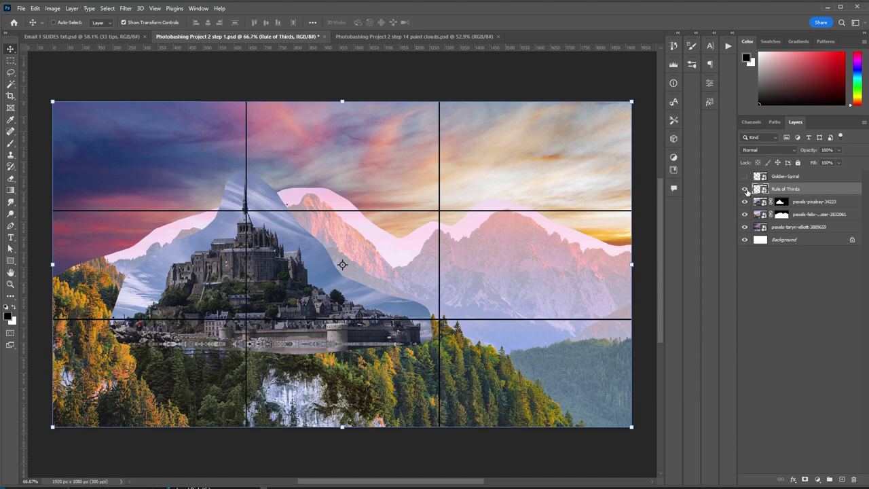
left_click(745, 189)
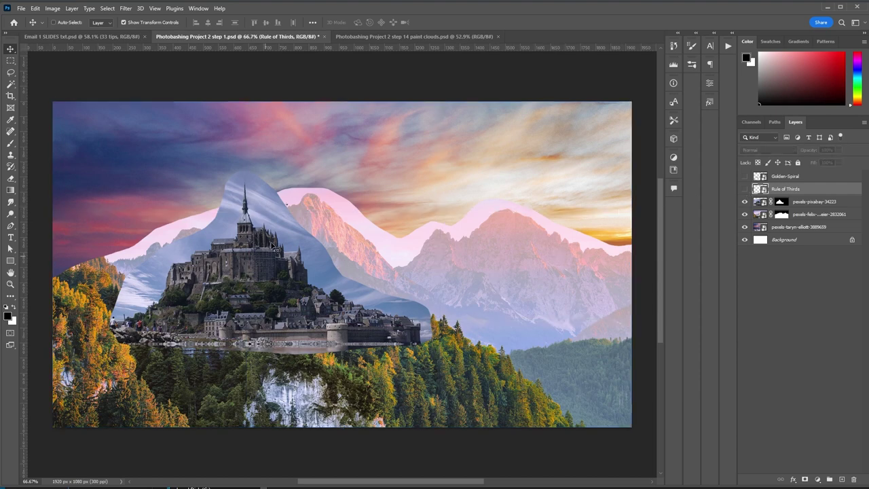
left_click(280, 237)
left_click_drag(282, 241, 277, 198)
- Undo the grey castle move and copy the Multi-colored Castle photo from Pexels
key("ctrl+z")
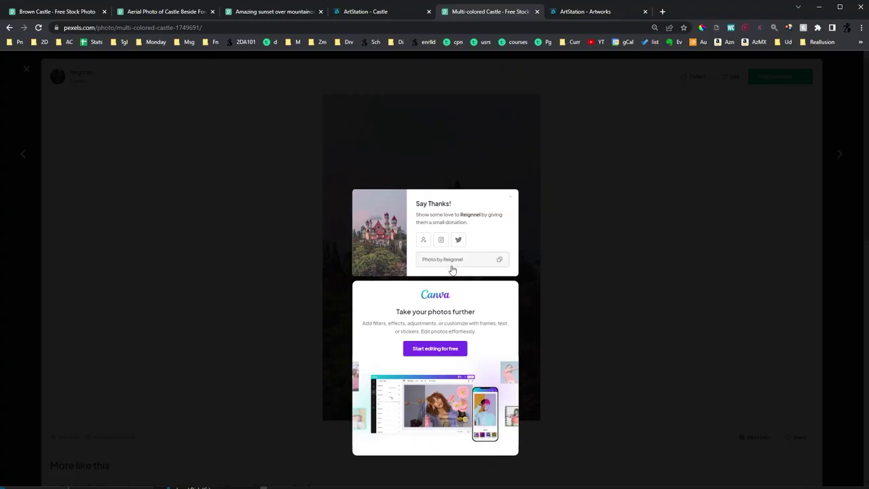
left_click(573, 231)
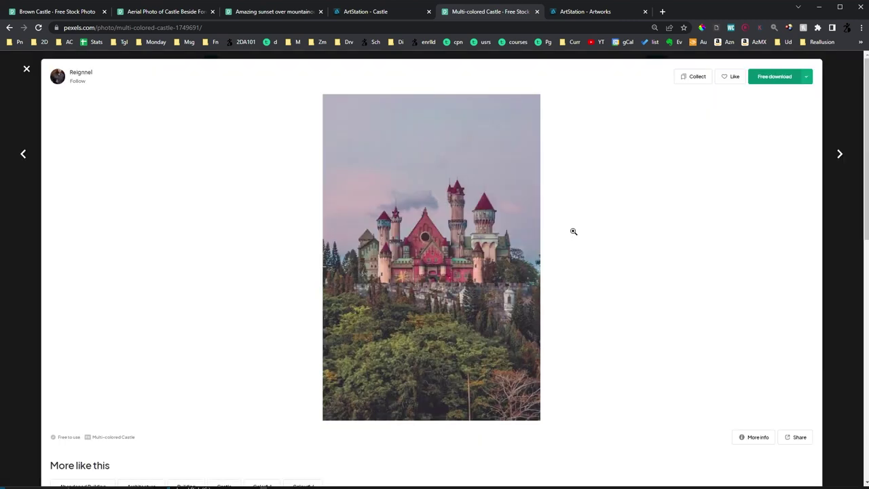
right_click(456, 207)
left_click(483, 234)
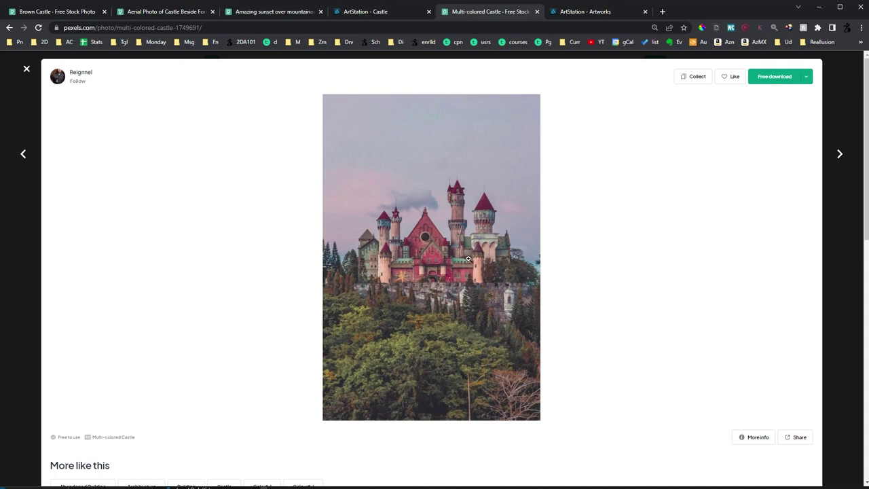
- Paste the castle photo into Photoshop as Layer 1, right of the grey castle
key("alt+Tab")
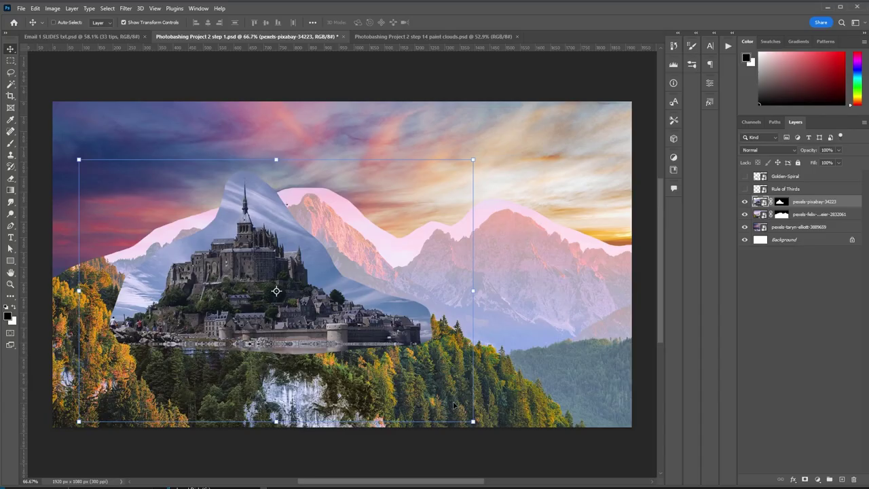
key("ctrl+v")
left_click_drag(363, 229, 439, 217)
key("alt+Tab")
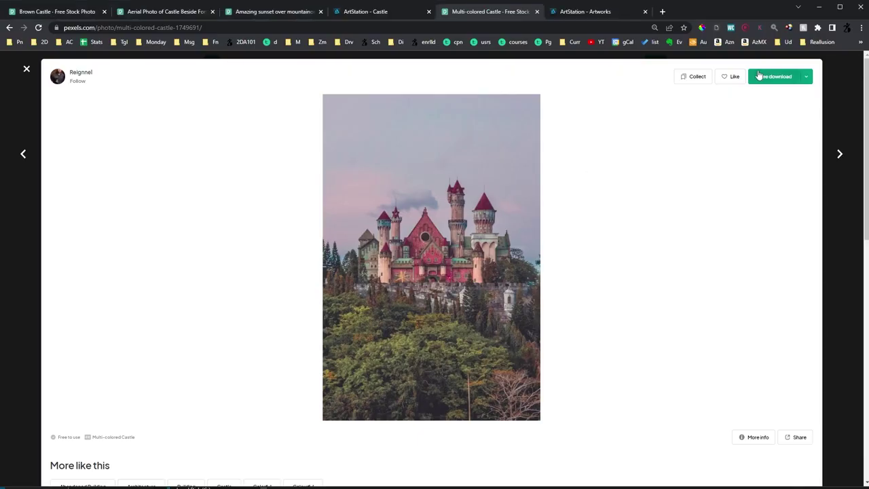
key("alt+Tab")
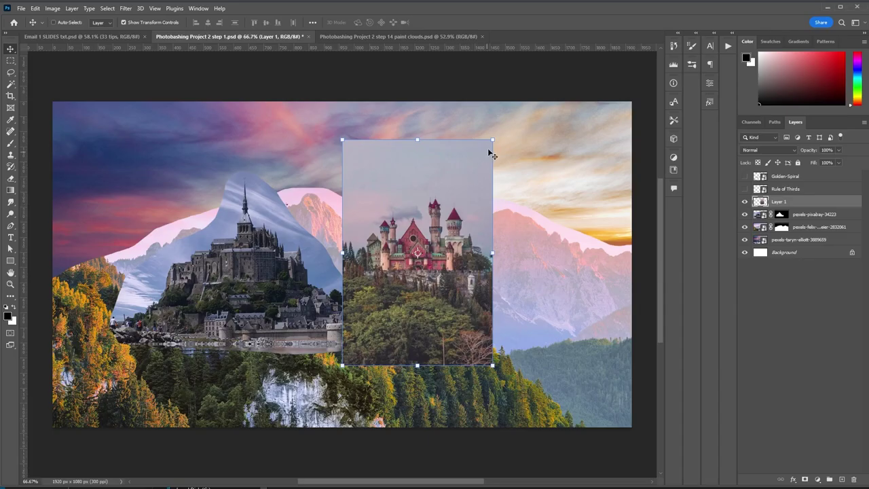
- Enlarge the pasted pink castle to about 130% and shift it left and down
left_click_drag(520, 131, 543, 97)
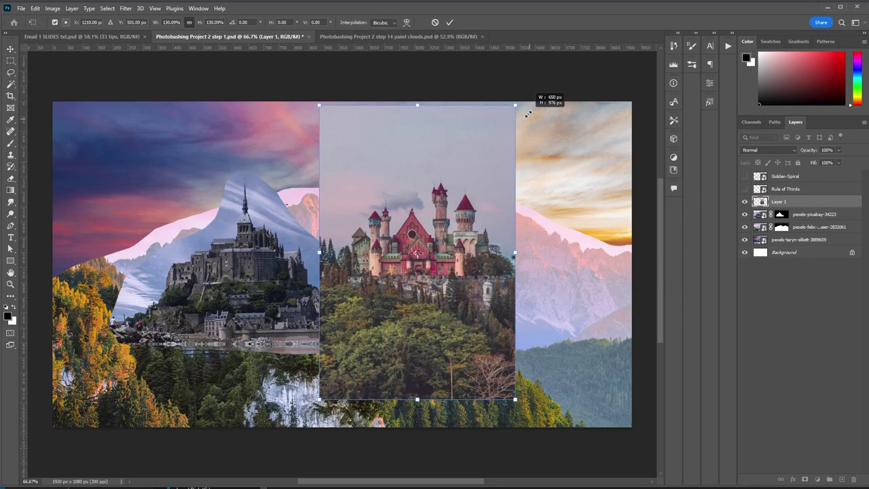
left_click_drag(455, 183, 439, 197)
key("Return")
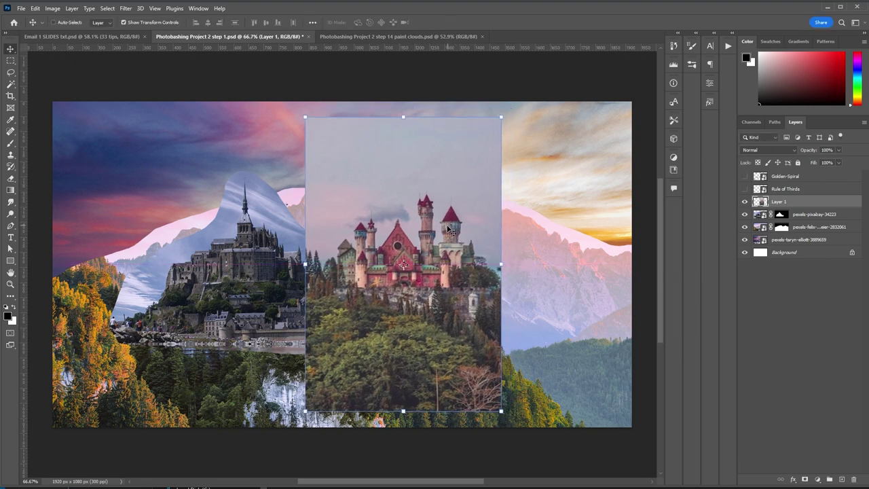
- Copy a loose lasso blob around the pink castle onto a new layer
key("l")
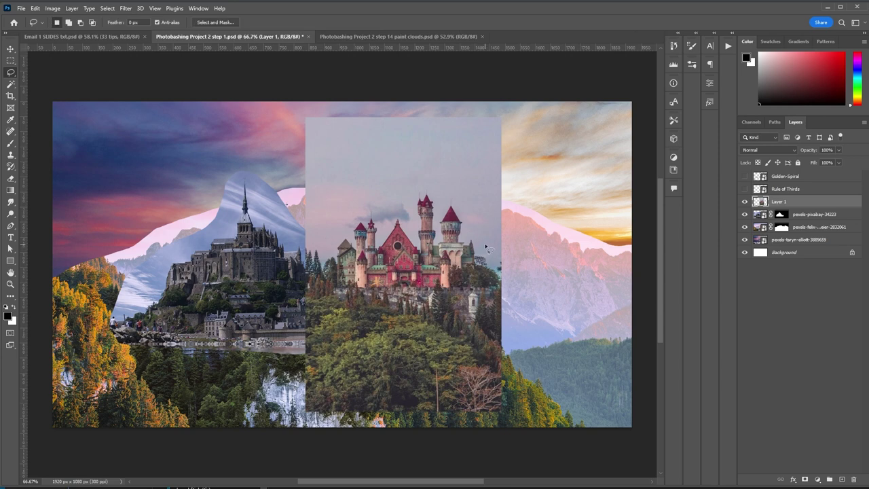
mouse_move(446, 190)
left_mouse_down()
mouse_move(339, 210)
mouse_move(316, 252)
mouse_move(314, 308)
mouse_move(390, 344)
mouse_move(471, 337)
mouse_move(497, 239)
left_mouse_up()
key("ctrl+j")
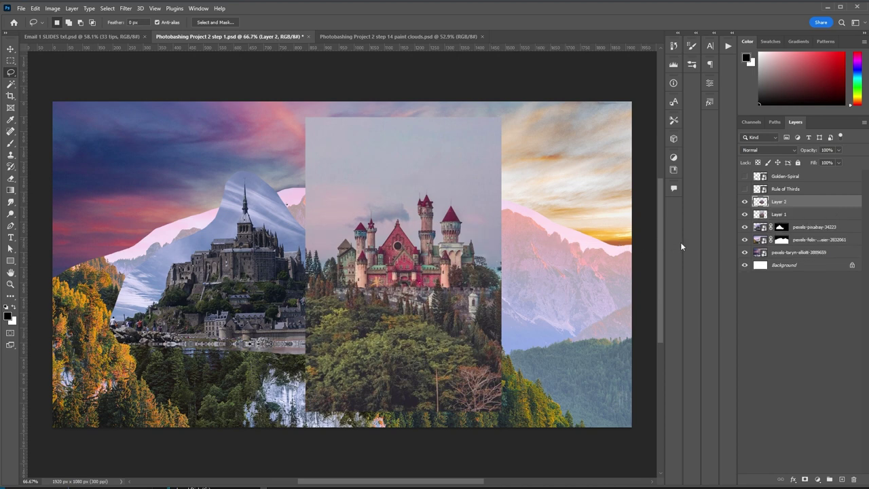
- Try deleting the original castle layer and moving the copy, then undo and merge Layer 2 into Layer 1
left_click(760, 215)
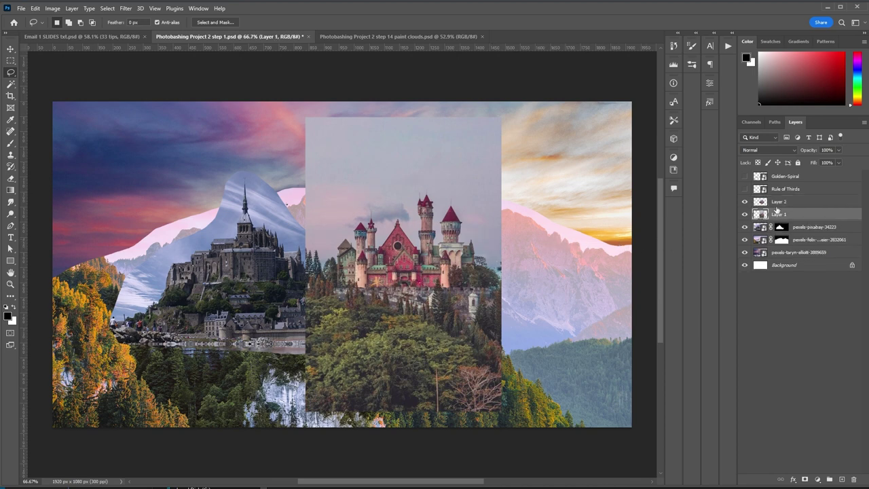
left_click(764, 202)
left_click(777, 215)
key("Delete")
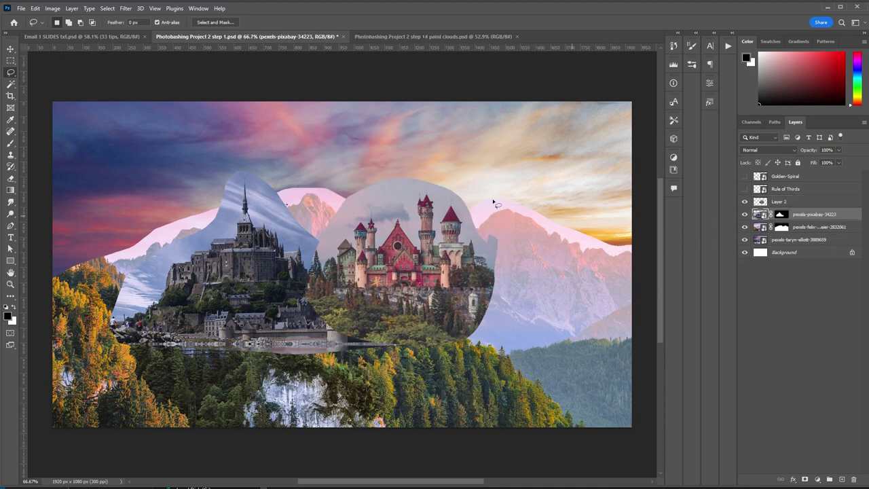
key("v")
left_click_drag(421, 235, 416, 207)
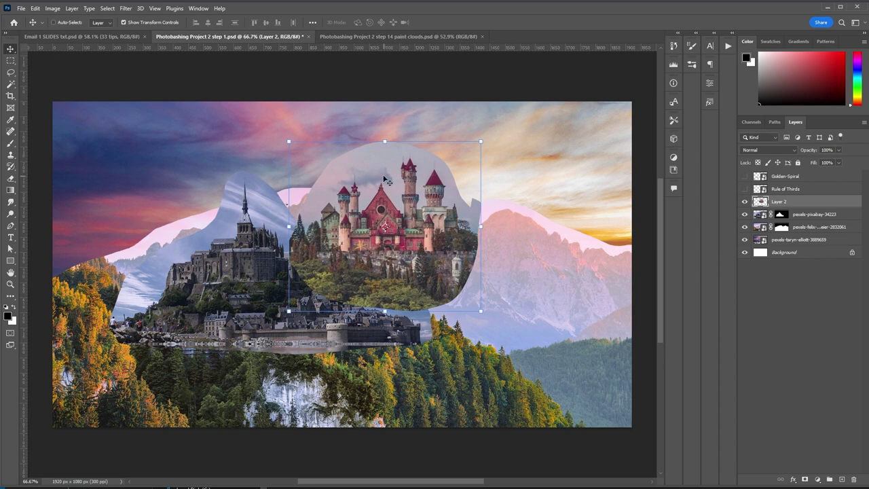
key("ctrl+z")
key("ctrl+z")
key("ctrl+z")
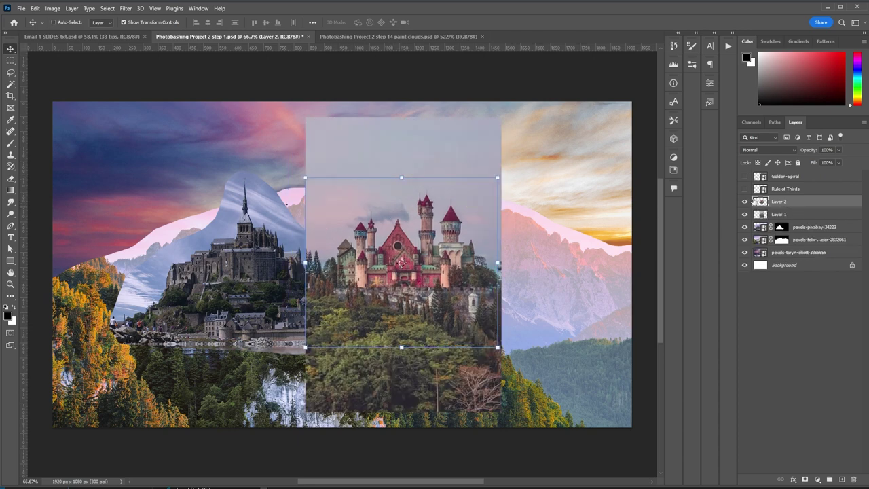
key("l")
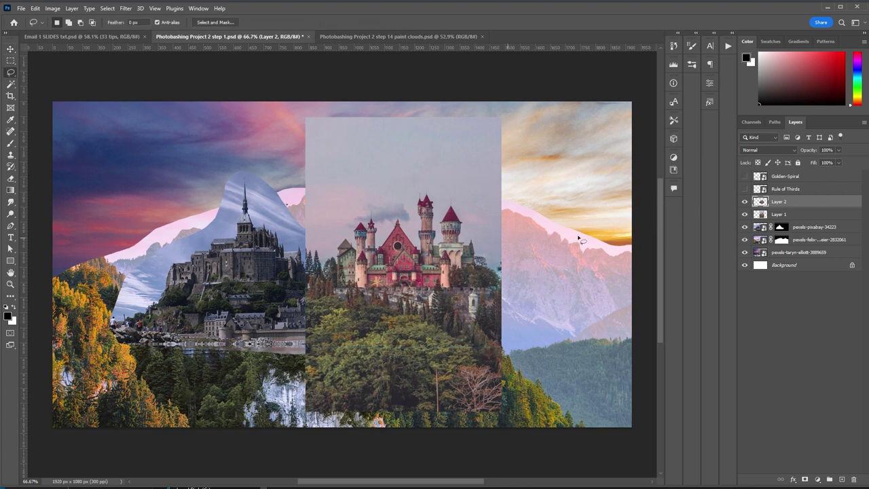
key("ctrl+e")
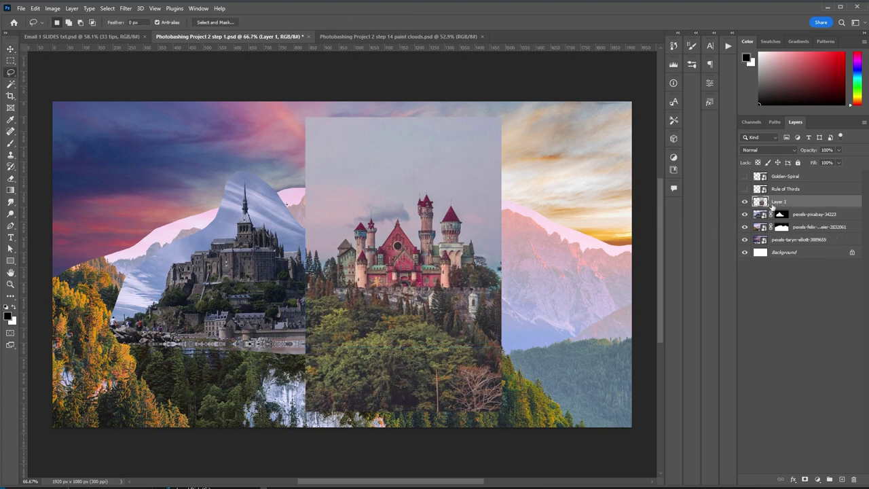
- Mask the pink castle to a blob selection and move it left and up
mouse_move(429, 185)
left_mouse_down()
mouse_move(404, 242)
mouse_move(434, 212)
mouse_move(425, 192)
mouse_move(440, 189)
mouse_move(382, 180)
mouse_move(330, 240)
mouse_move(315, 318)
mouse_move(332, 347)
mouse_move(433, 347)
mouse_move(500, 294)
mouse_move(483, 231)
mouse_move(466, 215)
left_mouse_up()
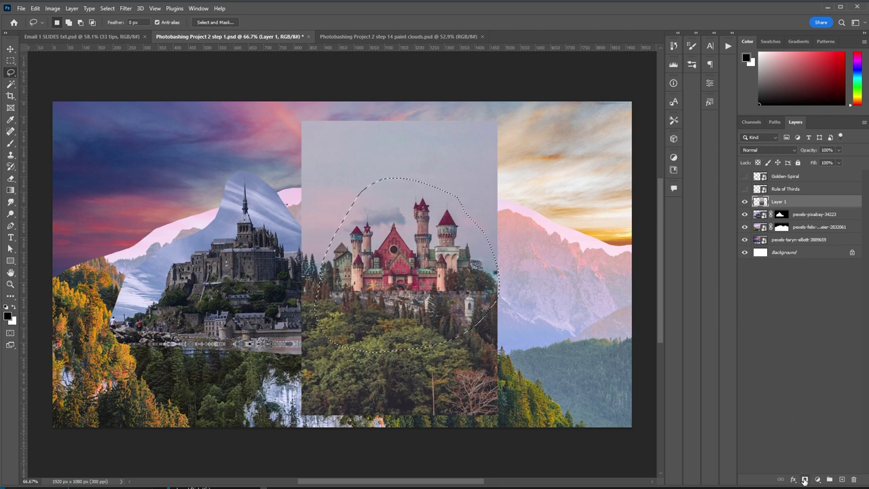
left_click(804, 479)
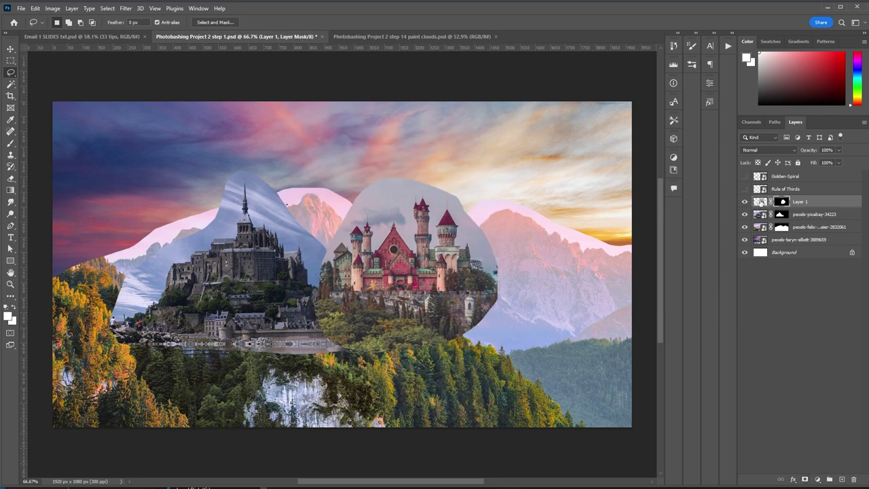
left_click(759, 202)
key("v")
left_click_drag(472, 257, 431, 249)
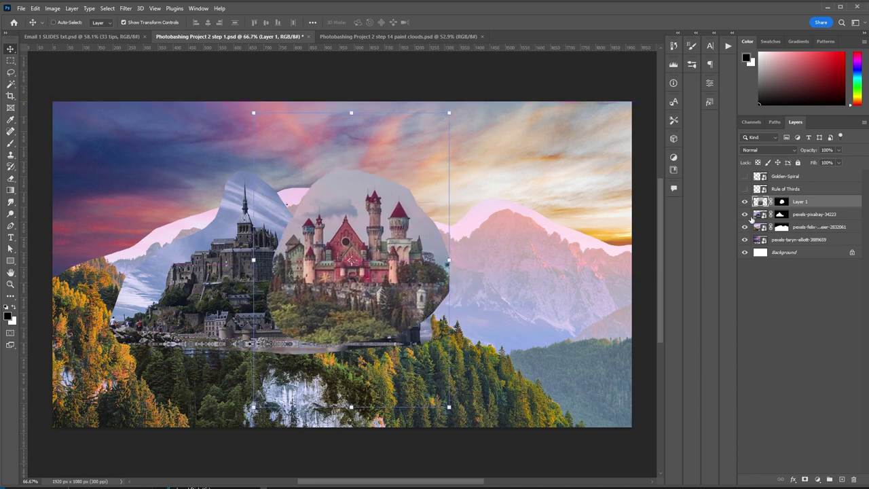
- Hide the three landscape photo layers and zoom in on the castle
left_click_drag(744, 214, 744, 240)
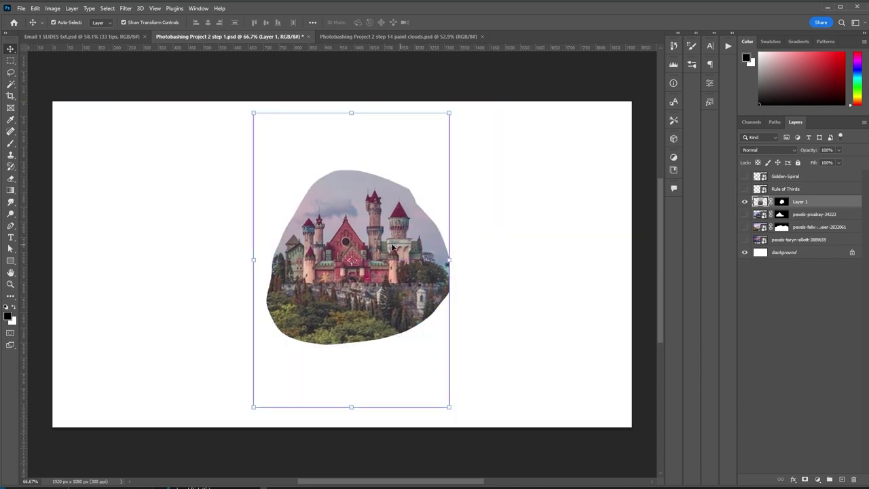
key("ctrl")
scroll(390, 236, "up", 5)
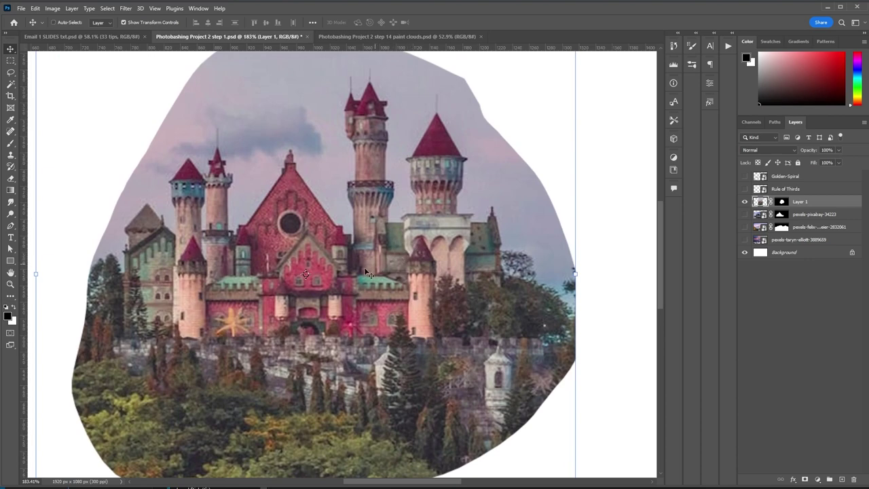
- Set up a black 90 px Hard Round brush for painting on Layer 1's mask
left_click(781, 202)
key("x")
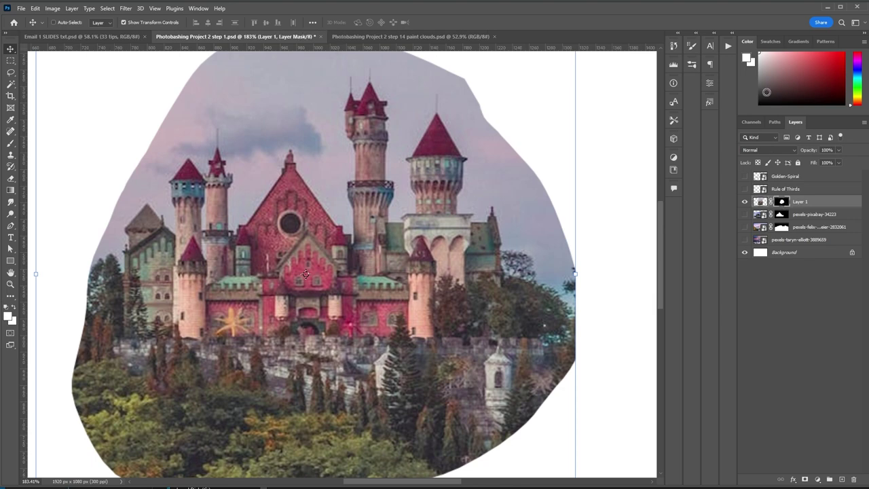
key("x")
key("b")
mouse_move(500, 199)
left_mouse_down()
mouse_move(529, 199)
mouse_move(394, 243)
left_mouse_up()
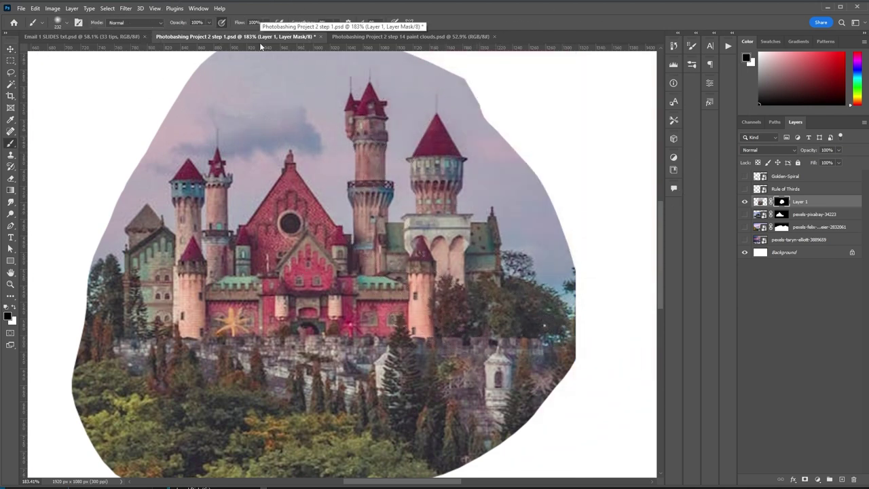
right_click(452, 192)
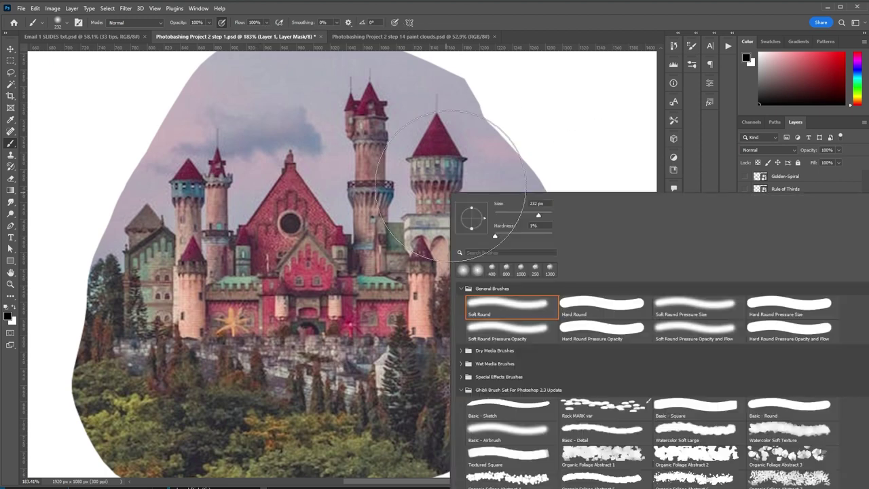
left_click(591, 299)
key("Return")
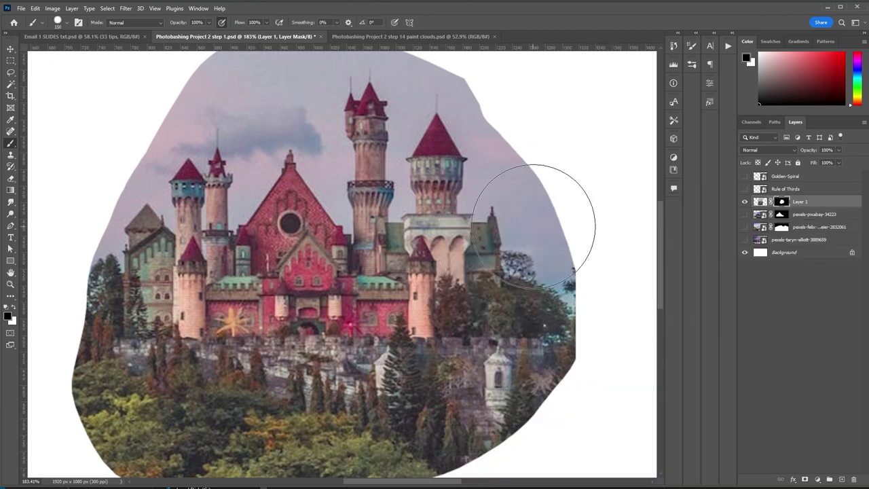
key("bracketleft")
key("bracketleft")
key("bracketleft")
- Mask out the right tower and sky in black, restore them in white, then partly fade with light grey
mouse_move(533, 190)
left_mouse_down()
mouse_move(495, 236)
mouse_move(535, 229)
mouse_move(519, 192)
mouse_move(479, 213)
mouse_move(496, 241)
mouse_move(452, 187)
mouse_move(451, 231)
mouse_move(437, 215)
left_mouse_up()
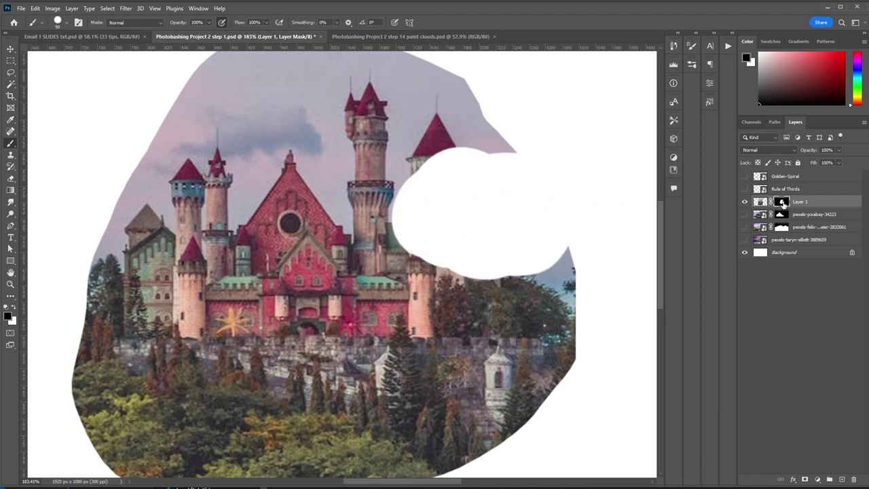
key("x")
left_click(502, 300)
mouse_move(503, 299)
left_mouse_down()
mouse_move(474, 247)
mouse_move(435, 246)
mouse_move(454, 263)
mouse_move(445, 191)
mouse_move(399, 209)
mouse_move(447, 172)
mouse_move(438, 151)
mouse_move(472, 173)
mouse_move(526, 269)
mouse_move(543, 258)
left_mouse_up()
left_click_drag(762, 82, 753, 77)
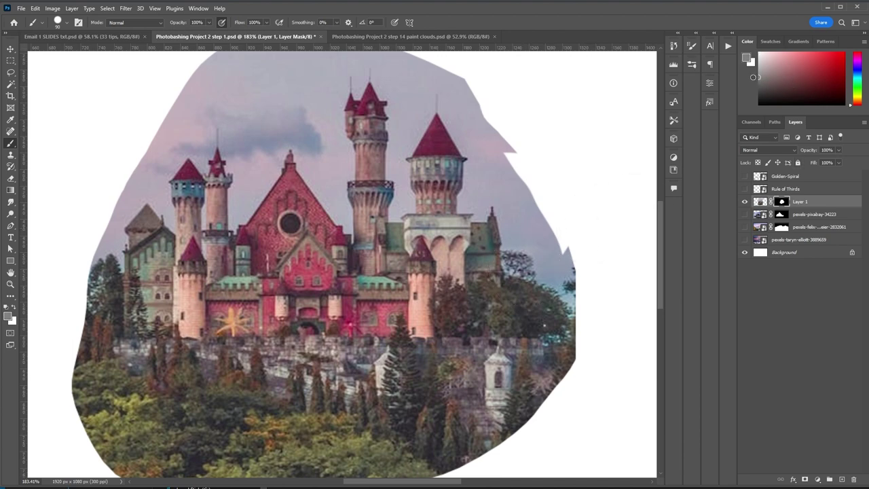
mouse_move(549, 203)
left_mouse_down()
mouse_move(483, 227)
mouse_move(461, 212)
mouse_move(452, 236)
mouse_move(489, 252)
mouse_move(471, 229)
mouse_move(485, 218)
mouse_move(430, 219)
mouse_move(468, 232)
mouse_move(409, 222)
mouse_move(450, 220)
mouse_move(437, 219)
mouse_move(441, 213)
mouse_move(434, 229)
mouse_move(448, 209)
left_mouse_up()
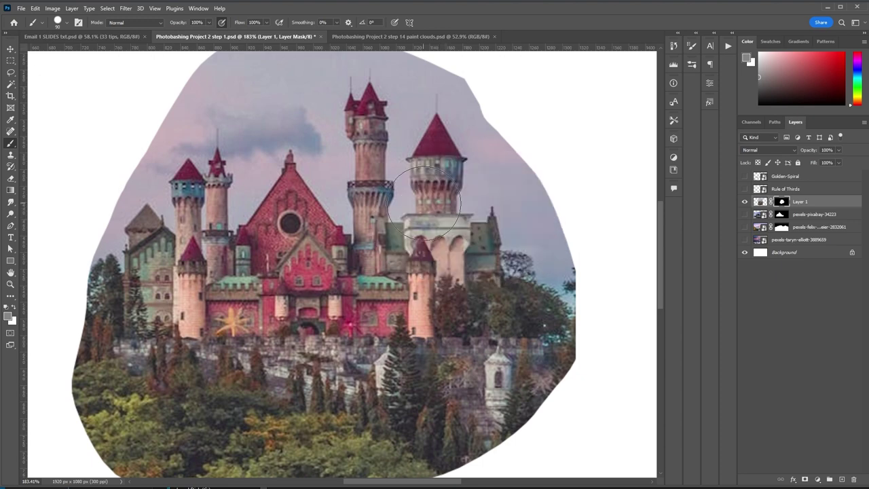
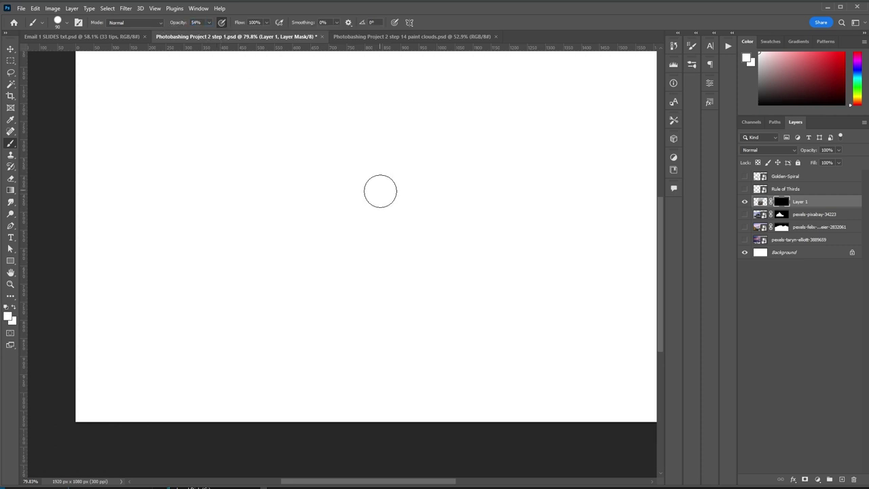
- Reveal a first castle patch, then set a Soft Round brush of about 123 px at 63% flow
mouse_move(380, 188)
left_mouse_down()
mouse_move(362, 224)
mouse_move(358, 201)
mouse_move(404, 212)
mouse_move(383, 224)
mouse_move(394, 230)
mouse_move(379, 229)
mouse_move(404, 228)
mouse_move(400, 202)
mouse_move(401, 234)
mouse_move(383, 255)
mouse_move(408, 219)
mouse_move(420, 224)
mouse_move(373, 243)
mouse_move(402, 258)
mouse_move(414, 239)
left_mouse_up()
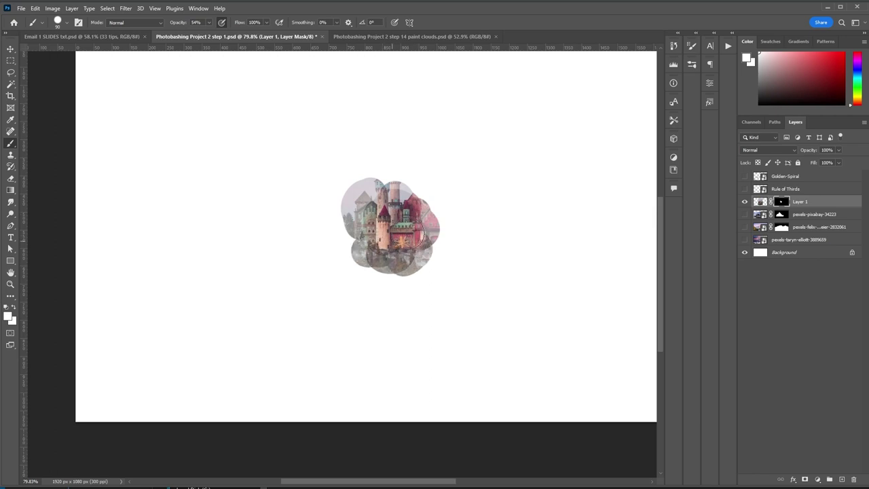
right_click(441, 210)
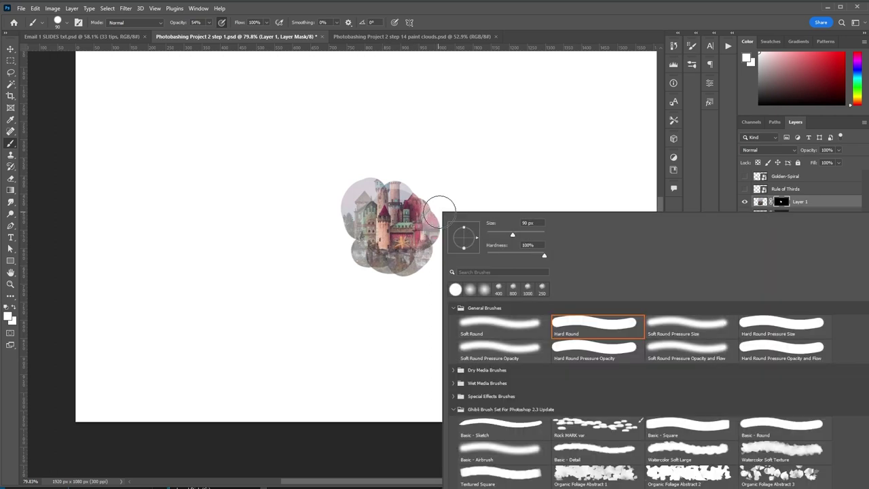
left_click(475, 329)
left_click(411, 227)
right_click(429, 248, "alt")
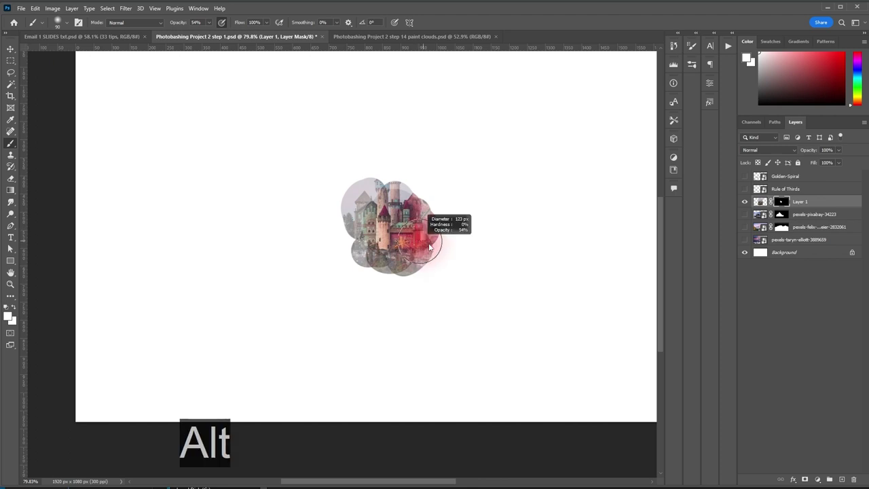
left_click_drag(248, 28, 219, 28)
- Soften the castle's edges, hiding part of its right side in black and restoring the left in white
mouse_move(434, 242)
left_mouse_down()
mouse_move(438, 204)
mouse_move(412, 267)
mouse_move(407, 251)
left_mouse_up()
mouse_move(383, 224)
left_mouse_down()
mouse_move(380, 247)
mouse_move(391, 223)
mouse_move(393, 250)
mouse_move(374, 249)
mouse_move(364, 232)
mouse_move(378, 240)
mouse_move(382, 260)
mouse_move(393, 220)
mouse_move(401, 249)
mouse_move(376, 217)
mouse_move(430, 186)
mouse_move(414, 200)
mouse_move(402, 189)
mouse_move(419, 221)
mouse_move(418, 200)
left_mouse_up()
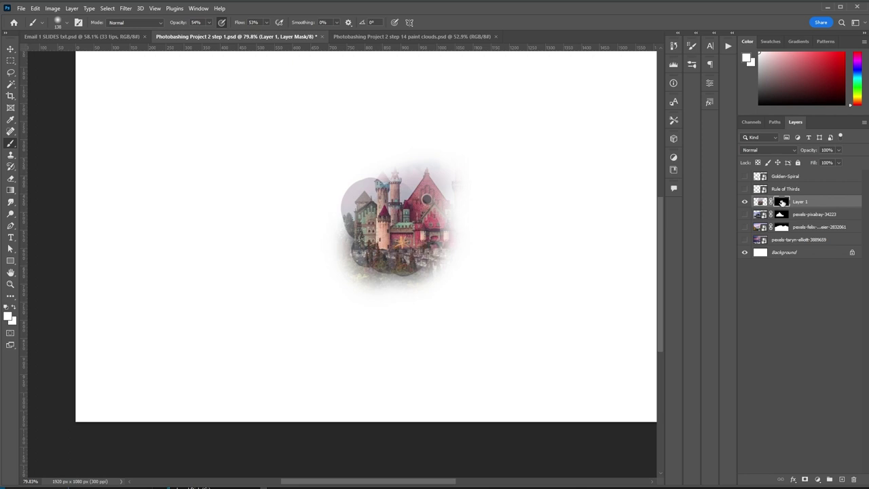
left_click_drag(765, 97, 759, 105)
mouse_move(436, 197)
left_mouse_down()
mouse_move(411, 237)
mouse_move(408, 215)
mouse_move(390, 199)
mouse_move(361, 225)
mouse_move(364, 197)
mouse_move(354, 188)
mouse_move(377, 164)
mouse_move(330, 207)
mouse_move(372, 169)
mouse_move(343, 204)
left_mouse_up()
left_click_drag(769, 93, 754, 55)
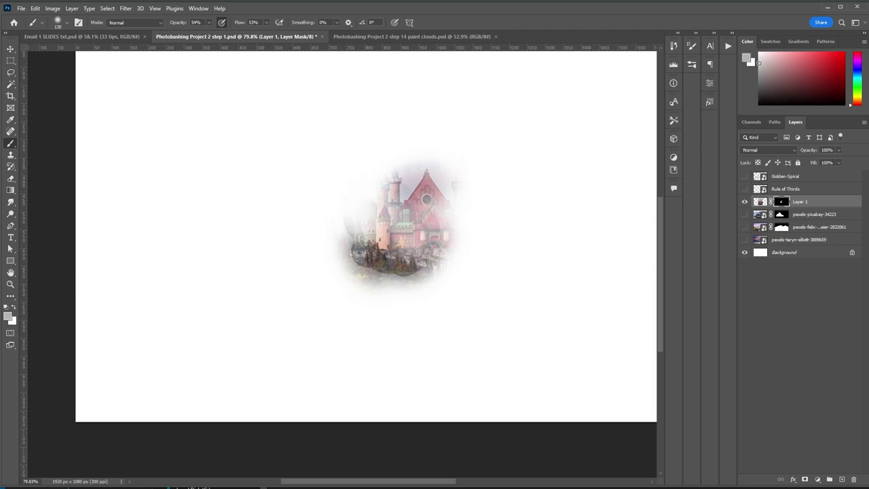
mouse_move(407, 193)
left_mouse_down()
mouse_move(378, 244)
mouse_move(370, 238)
mouse_move(392, 203)
mouse_move(367, 230)
mouse_move(402, 207)
mouse_move(405, 241)
mouse_move(422, 209)
mouse_move(429, 229)
mouse_move(417, 205)
mouse_move(415, 227)
left_mouse_up()
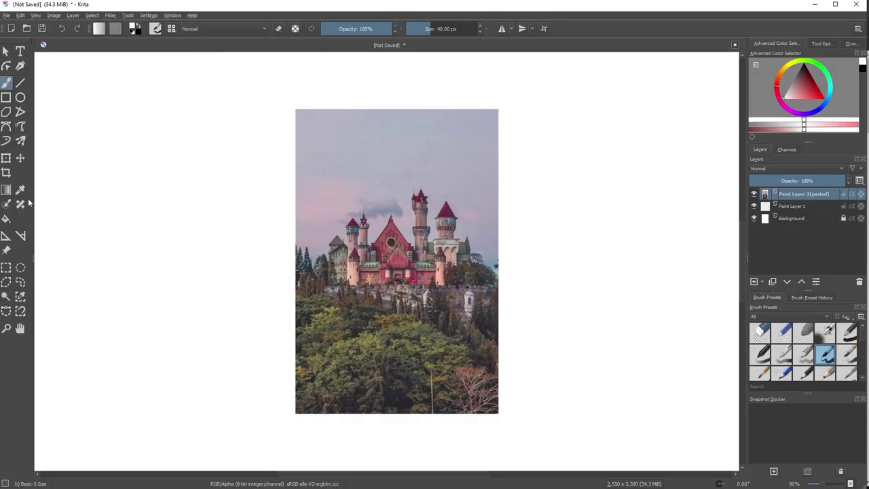
- Freehand-select a loose shape around the castle and add a Transparency Mask from it
left_click(20, 282)
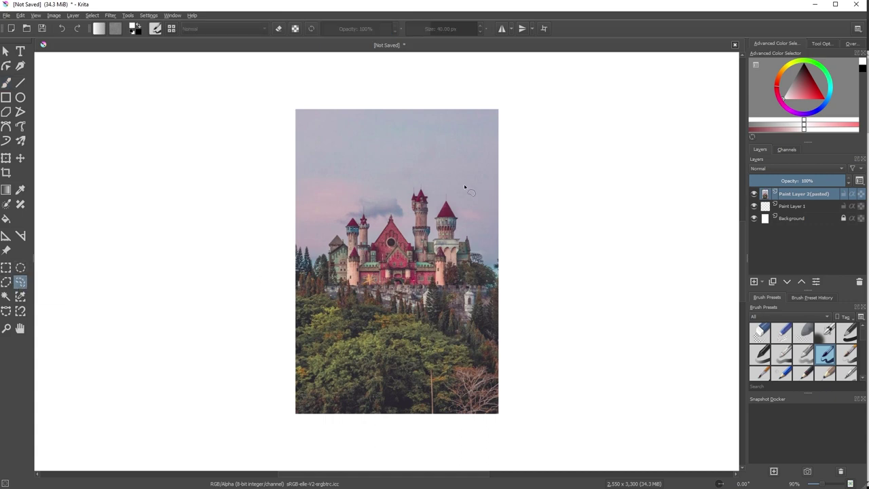
mouse_move(459, 181)
left_mouse_down()
mouse_move(420, 175)
mouse_move(336, 198)
mouse_move(299, 248)
mouse_move(304, 323)
left_mouse_up()
left_click_drag(478, 218, 478, 219)
left_click(761, 281)
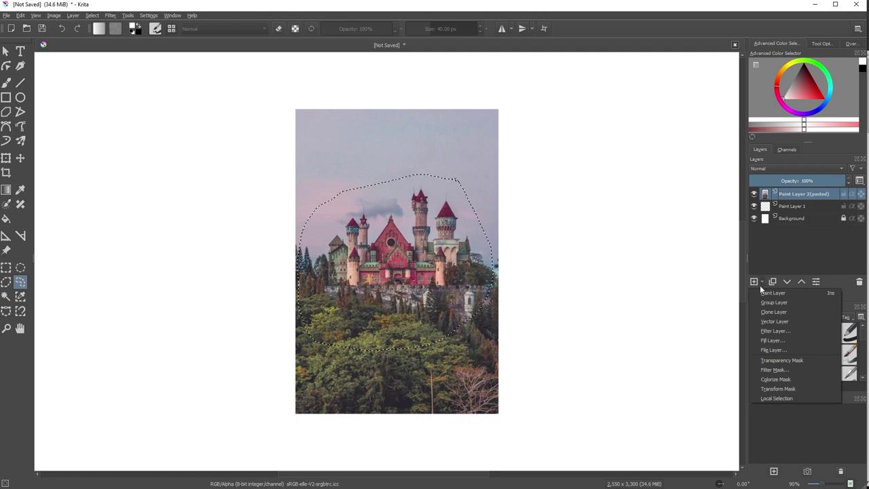
left_click(780, 360)
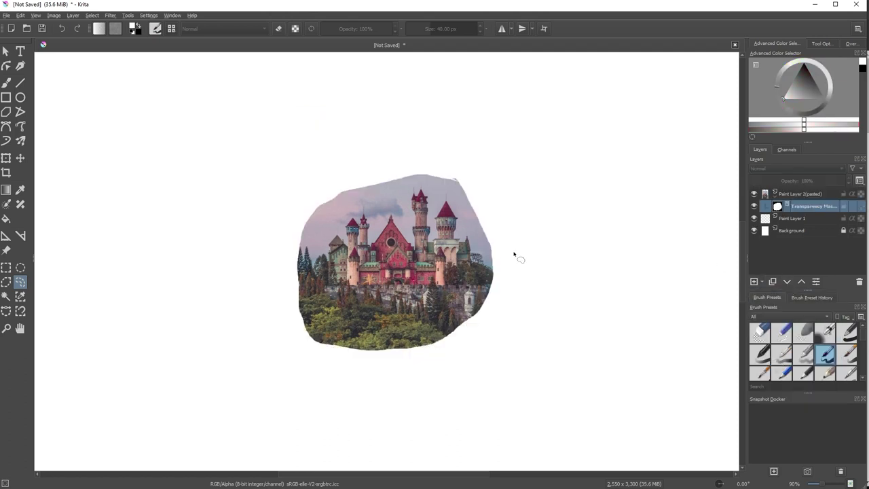
- Paint the mask black over the right towers, white to restore them, and grey to fade the centre
left_click(805, 82)
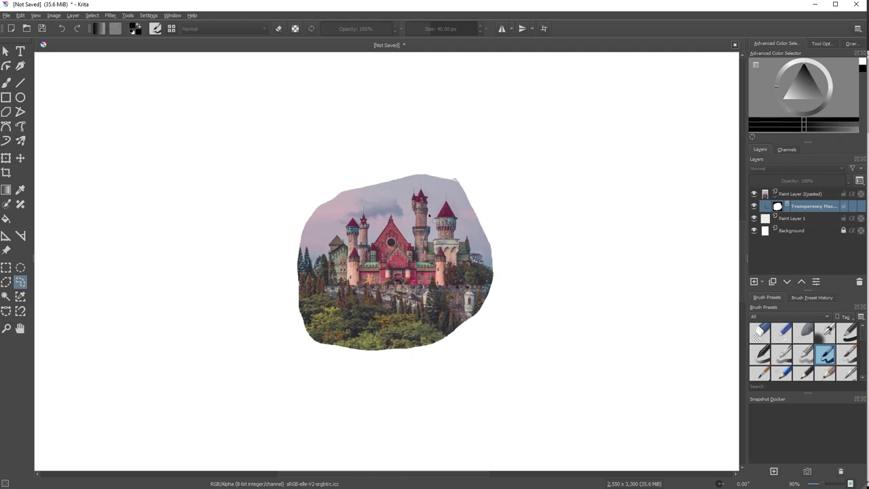
key("b")
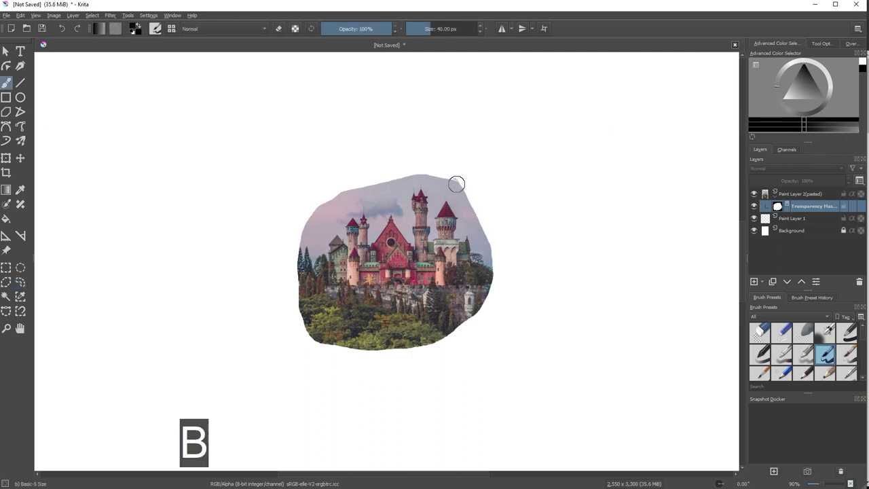
mouse_move(455, 184)
left_mouse_down()
mouse_move(430, 246)
mouse_move(457, 187)
mouse_move(457, 250)
mouse_move(466, 216)
mouse_move(456, 227)
mouse_move(468, 242)
mouse_move(465, 186)
left_mouse_up()
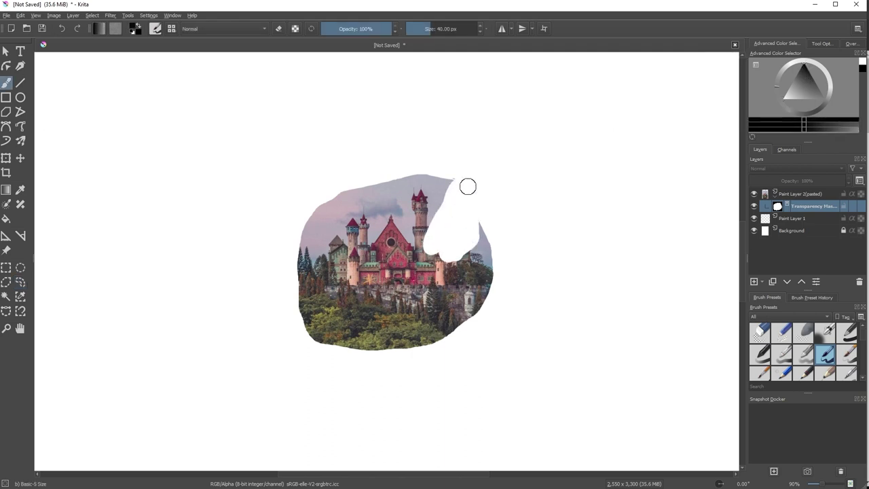
left_click(788, 98)
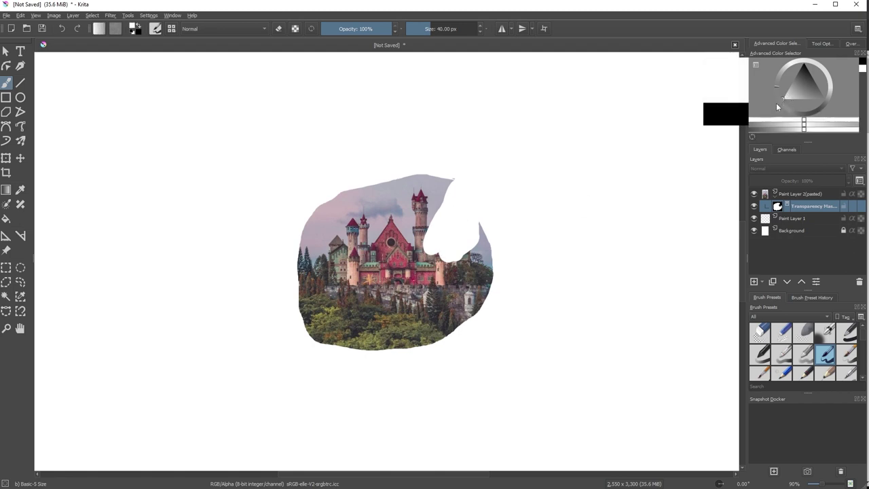
mouse_move(471, 250)
left_mouse_down()
mouse_move(424, 253)
mouse_move(448, 216)
left_mouse_up()
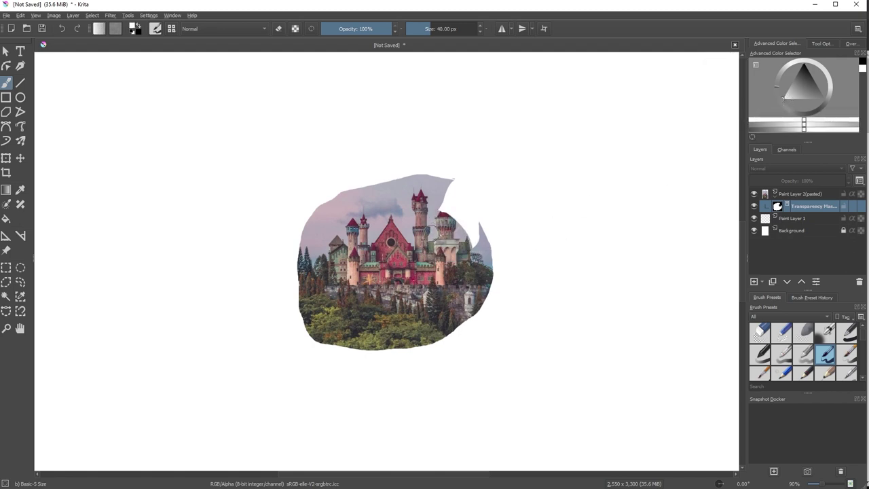
left_click(791, 79)
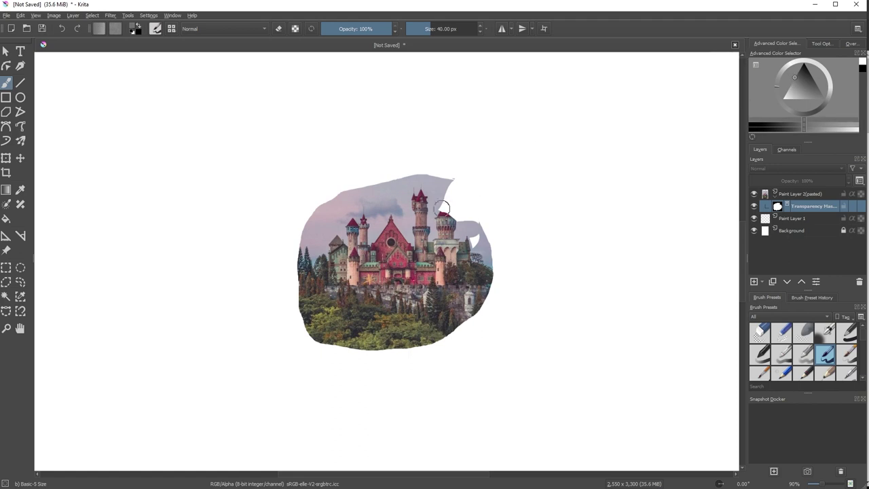
mouse_move(385, 234)
left_mouse_down()
mouse_move(442, 234)
mouse_move(431, 211)
mouse_move(439, 214)
mouse_move(434, 221)
mouse_move(429, 211)
mouse_move(450, 215)
mouse_move(433, 201)
left_mouse_up()
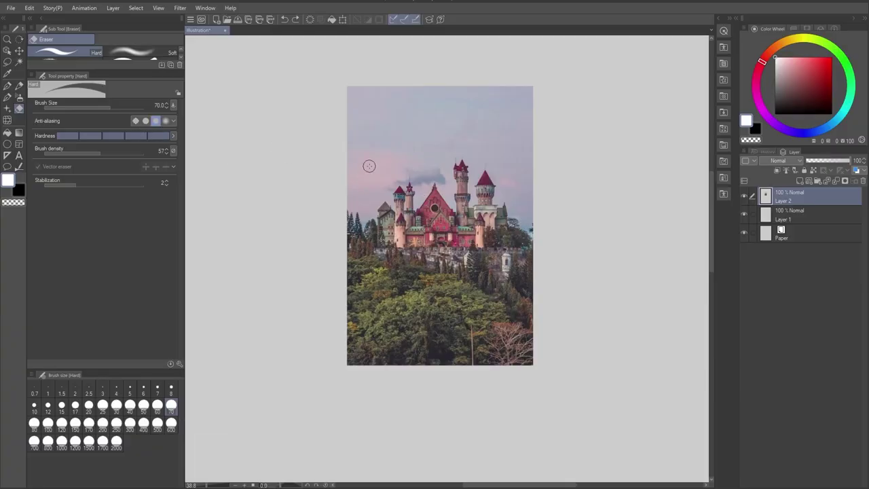
- Lasso a loose area around the castle and turn it into a mask on Layer 2
key("l")
mouse_move(435, 151)
left_mouse_down()
mouse_move(366, 277)
mouse_move(447, 305)
mouse_move(522, 253)
mouse_move(507, 178)
mouse_move(461, 150)
left_mouse_up()
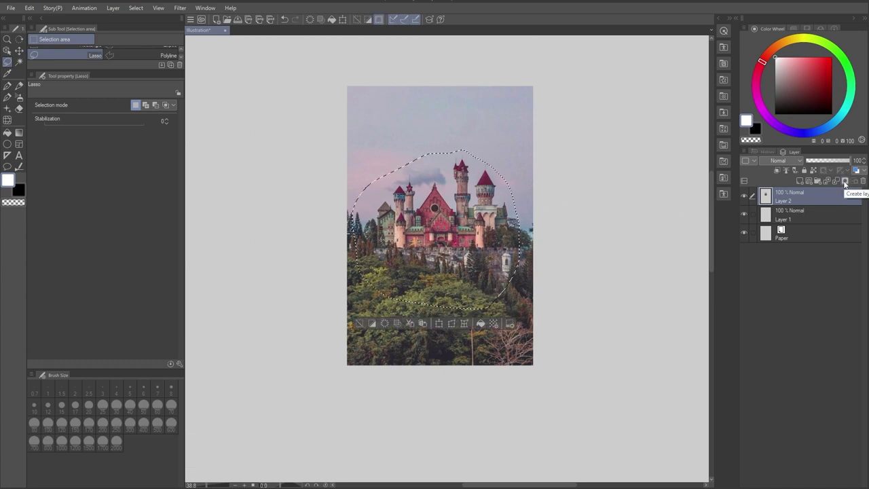
left_click(844, 181)
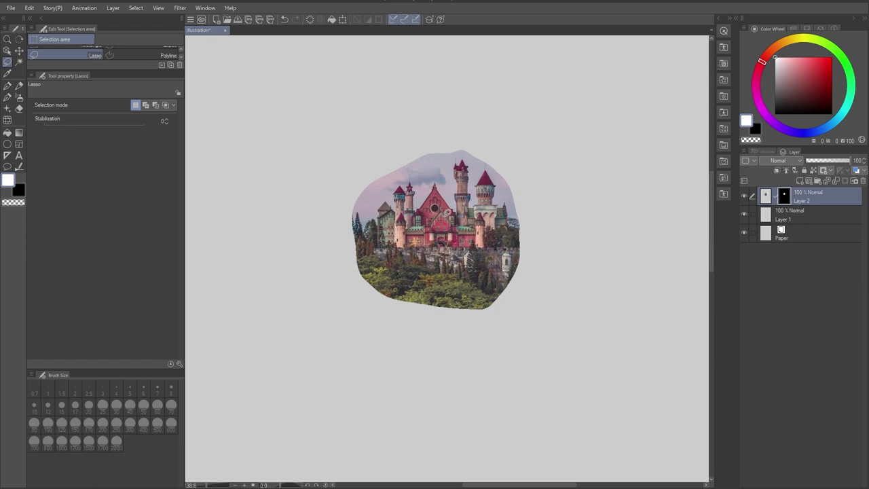
- Brush a bit more image back in right of the castle on Layer 2's mask
key("b")
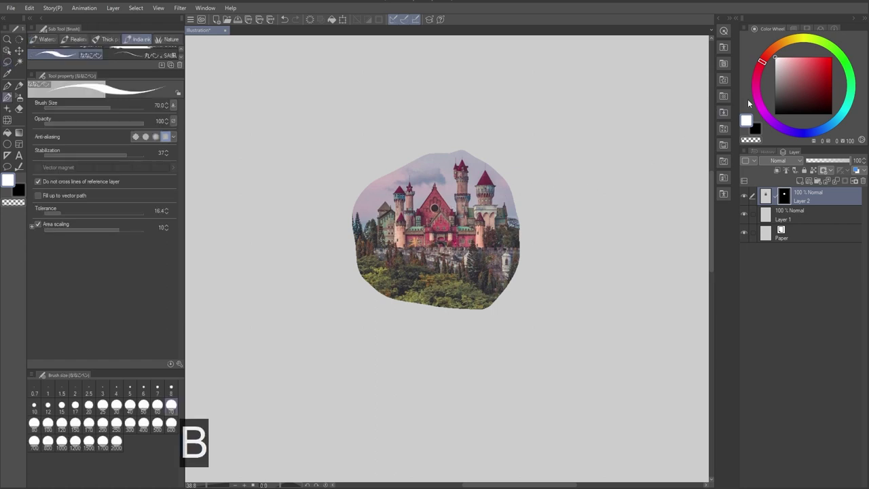
left_click(826, 68)
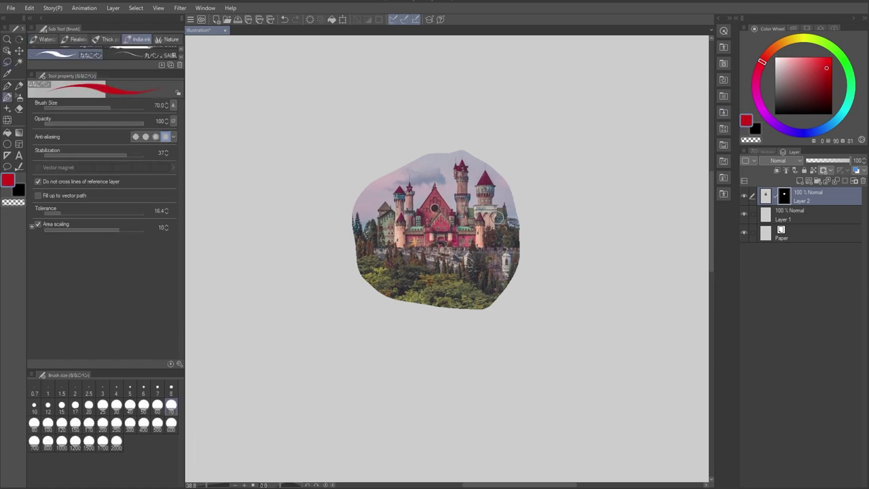
left_click_drag(498, 216, 527, 196)
left_click(801, 134)
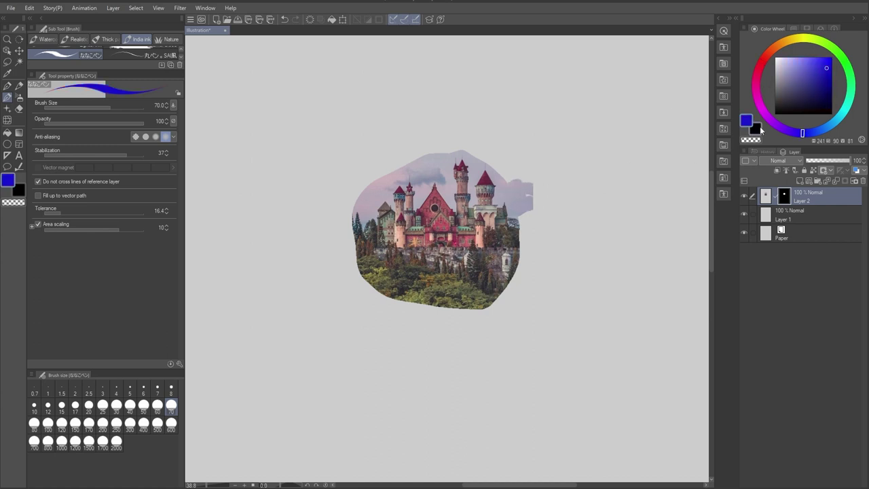
left_click(767, 197)
left_click(785, 198)
- Erase and repaint the mask around the castle's right towers, wall and edge
key("e")
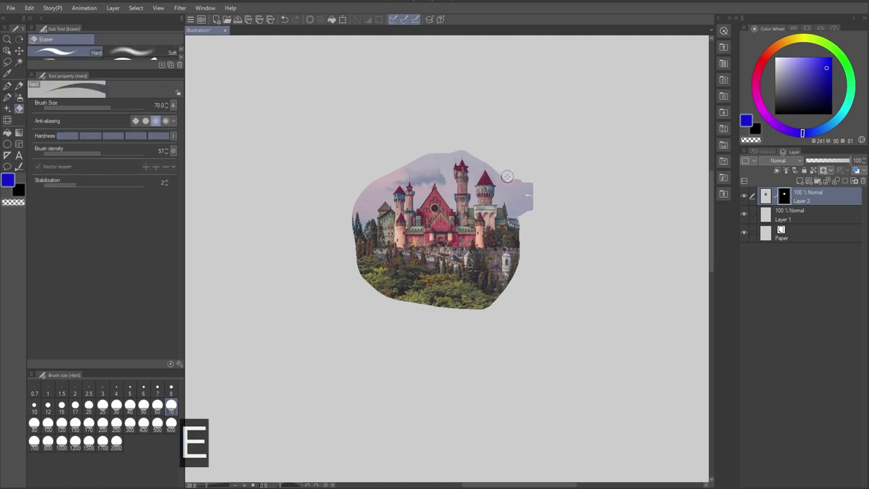
mouse_move(513, 169)
left_mouse_down()
mouse_move(520, 207)
mouse_move(520, 184)
mouse_move(533, 205)
mouse_move(498, 175)
mouse_move(502, 217)
mouse_move(496, 181)
left_mouse_up()
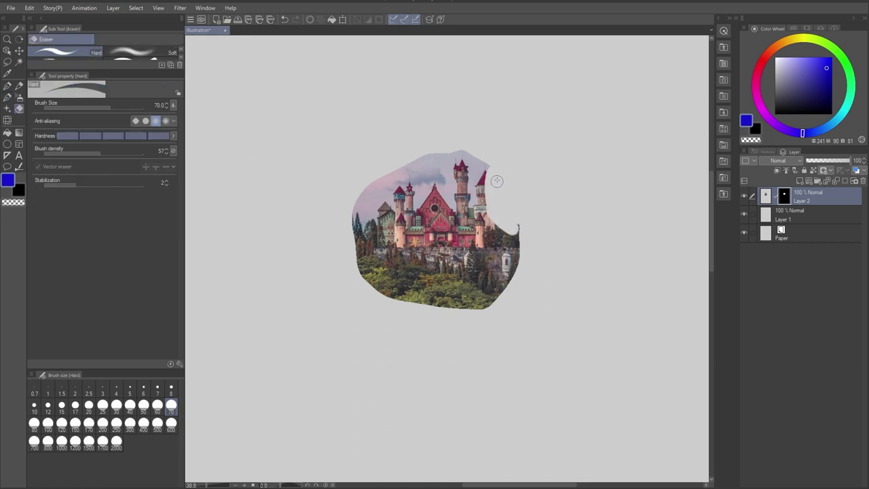
mouse_move(519, 228)
left_mouse_down()
mouse_move(501, 217)
mouse_move(474, 146)
mouse_move(486, 183)
mouse_move(481, 157)
mouse_move(497, 185)
mouse_move(480, 194)
mouse_move(494, 222)
mouse_move(518, 236)
mouse_move(491, 219)
mouse_move(473, 167)
left_mouse_up()
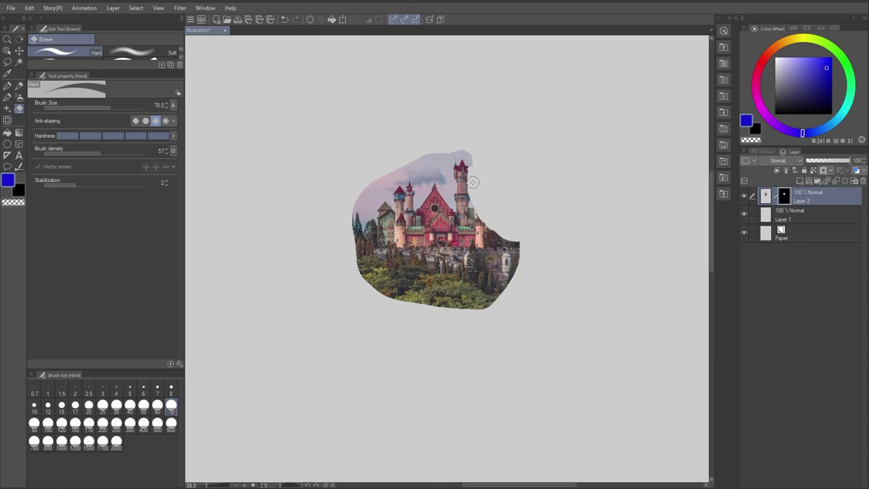
key("b")
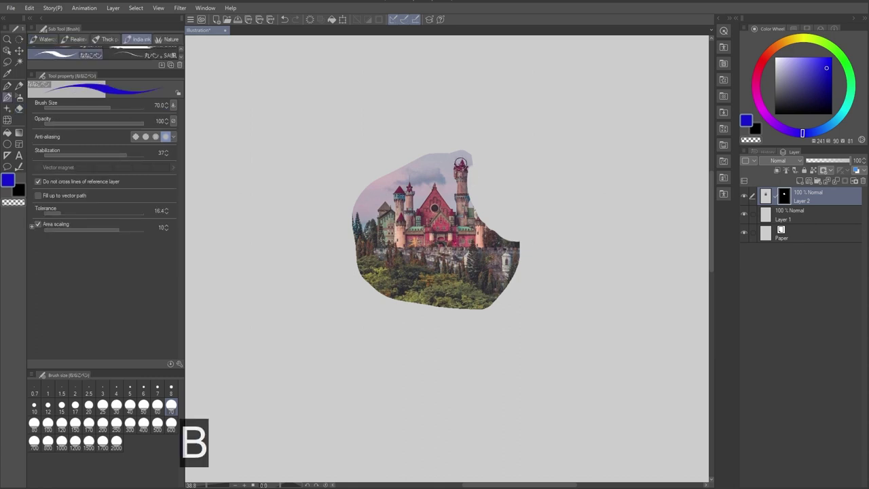
mouse_move(461, 165)
left_mouse_down()
mouse_move(494, 243)
mouse_move(467, 163)
mouse_move(508, 224)
left_mouse_up()
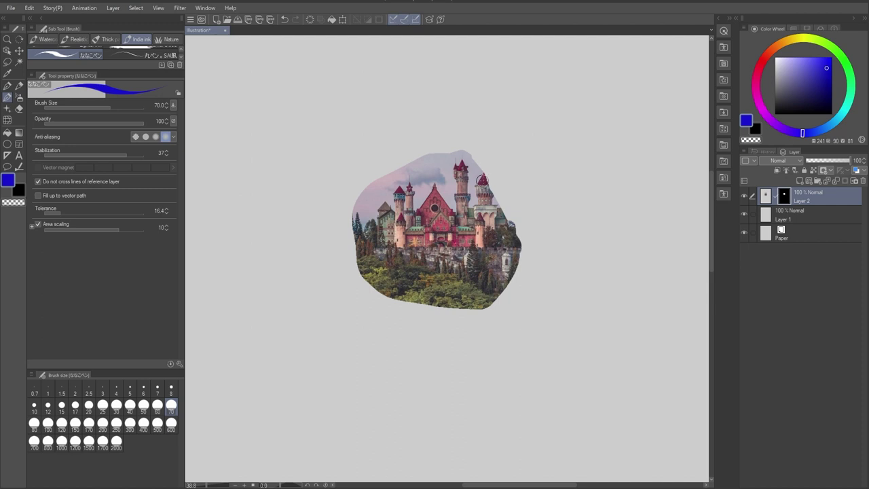
key("e")
mouse_move(471, 159)
left_mouse_down()
mouse_move(505, 235)
mouse_move(482, 199)
mouse_move(499, 217)
left_mouse_up()
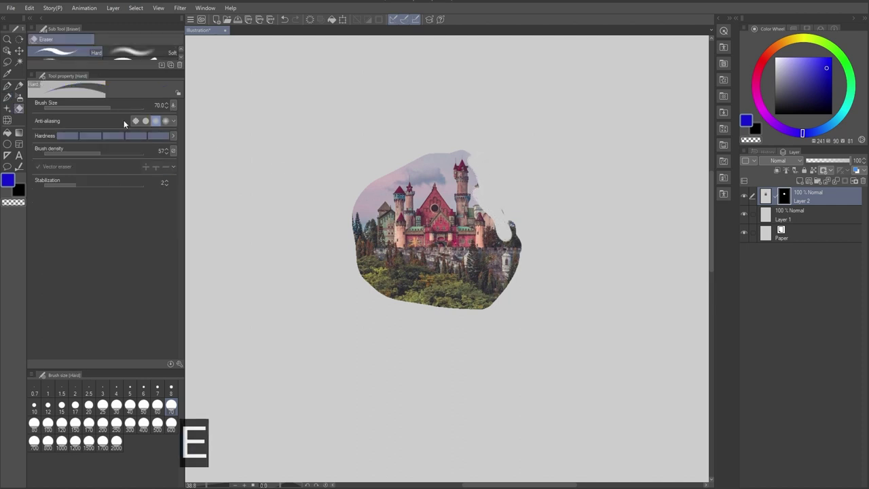
- Haze the towers with a 10-density eraser, then large, faint white brush strokes
left_click(50, 152)
mouse_move(475, 191)
left_mouse_down()
mouse_move(460, 210)
mouse_move(464, 195)
mouse_move(444, 206)
mouse_move(485, 188)
mouse_move(394, 192)
mouse_move(405, 205)
mouse_move(394, 214)
mouse_move(438, 245)
left_mouse_up()
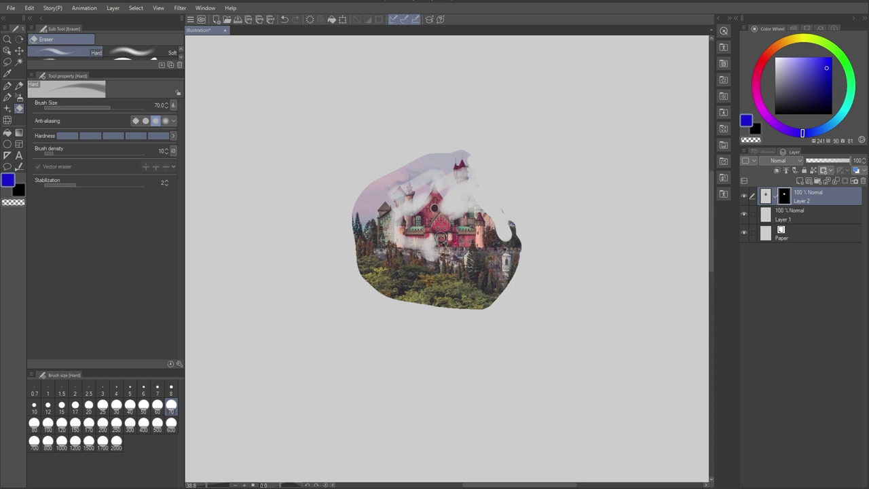
key("b")
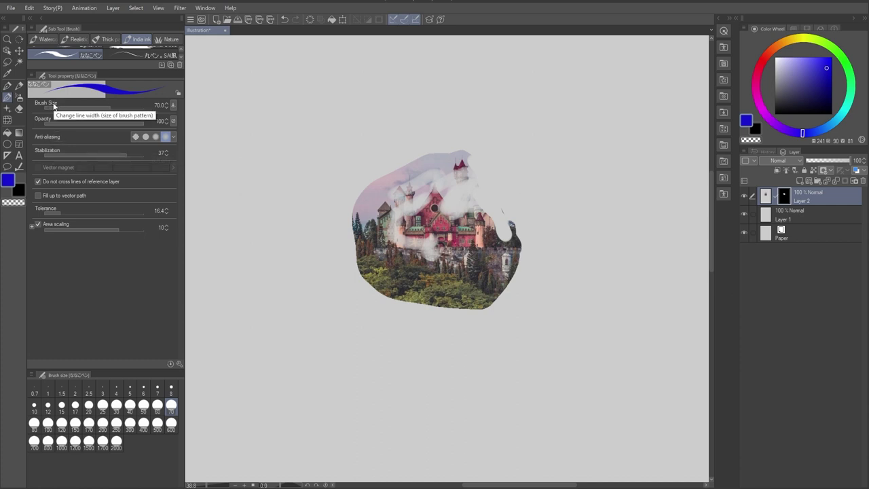
left_click_drag(52, 109, 120, 107)
left_click(68, 123)
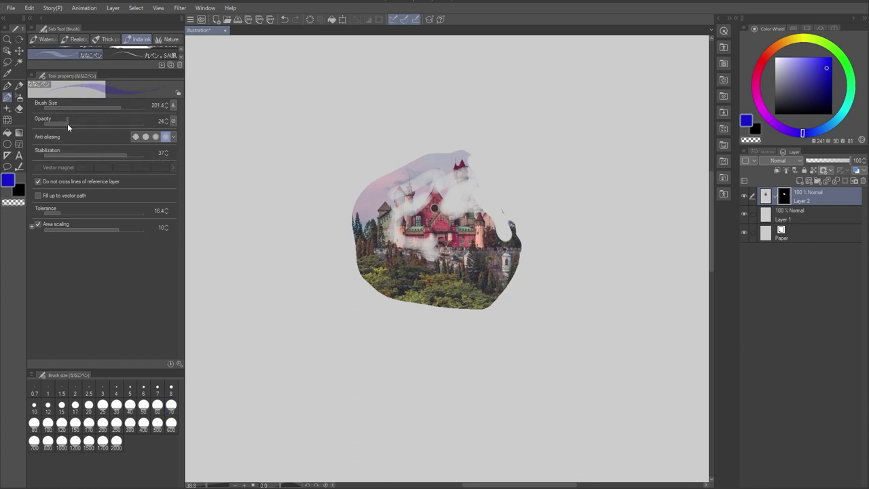
mouse_move(475, 278)
left_mouse_down()
mouse_move(499, 270)
mouse_move(512, 222)
mouse_move(480, 197)
mouse_move(494, 234)
mouse_move(430, 197)
mouse_move(513, 234)
mouse_move(455, 204)
left_mouse_up()
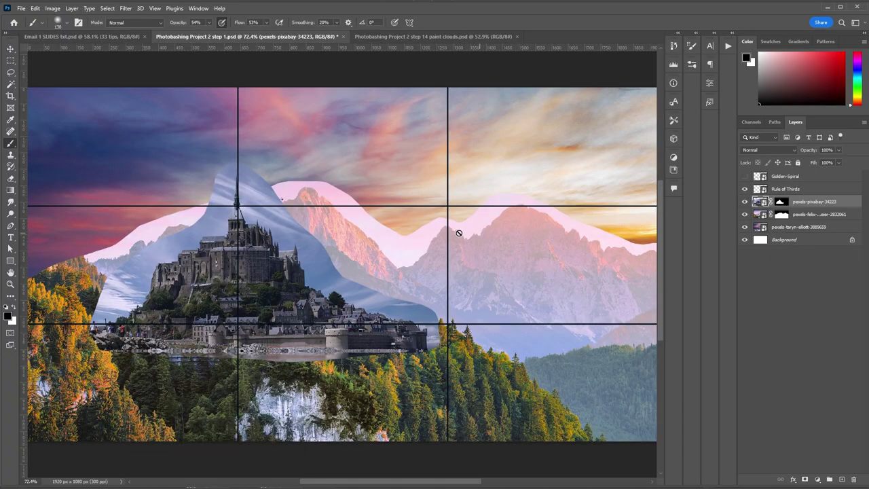
- Select the Move tool (V) to reposition the abbey layer
key("v")
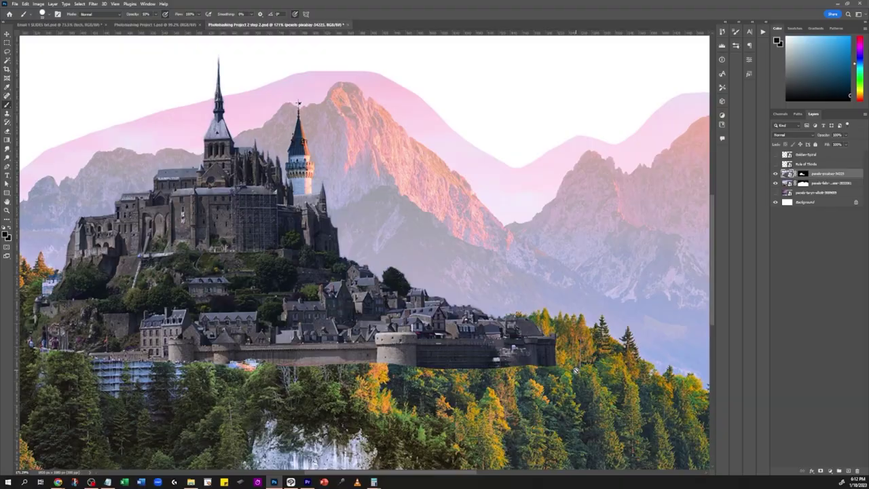
- Set the abbey layer to 60% opacity and target its mask with the Brush tool
key("6")
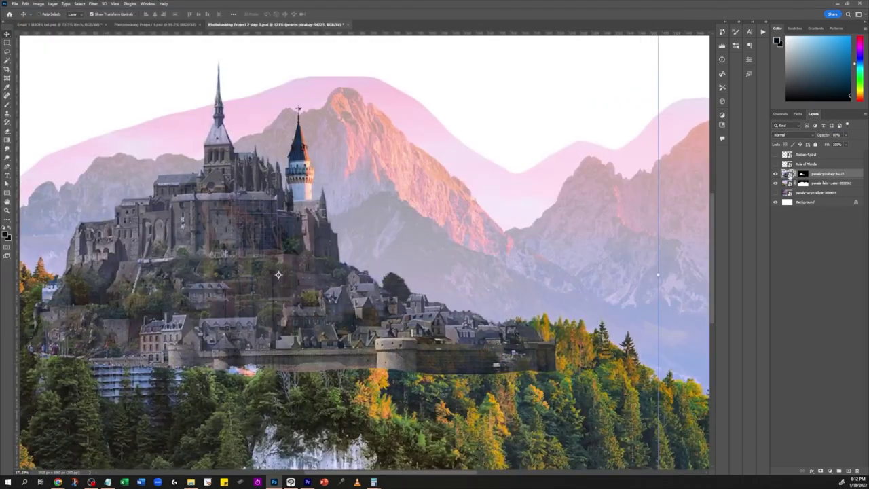
key("l")
scroll(494, 299, "up", 2)
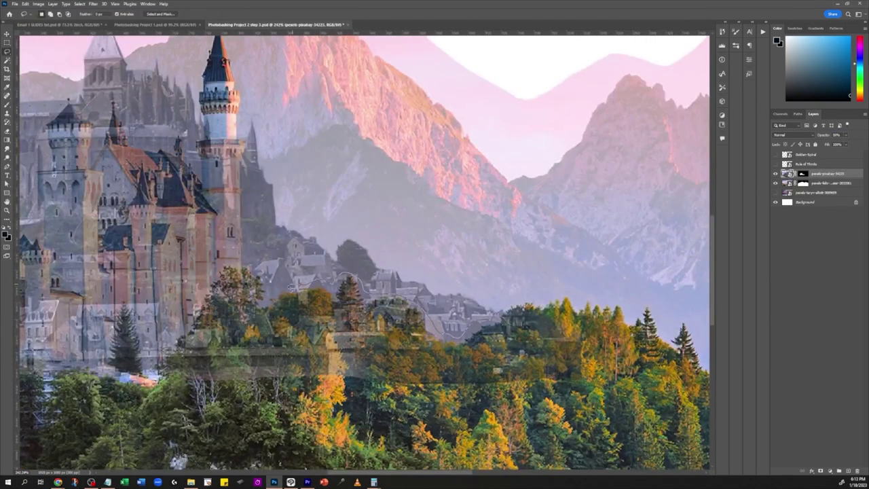
scroll(291, 286, "down", 2)
left_click(802, 173)
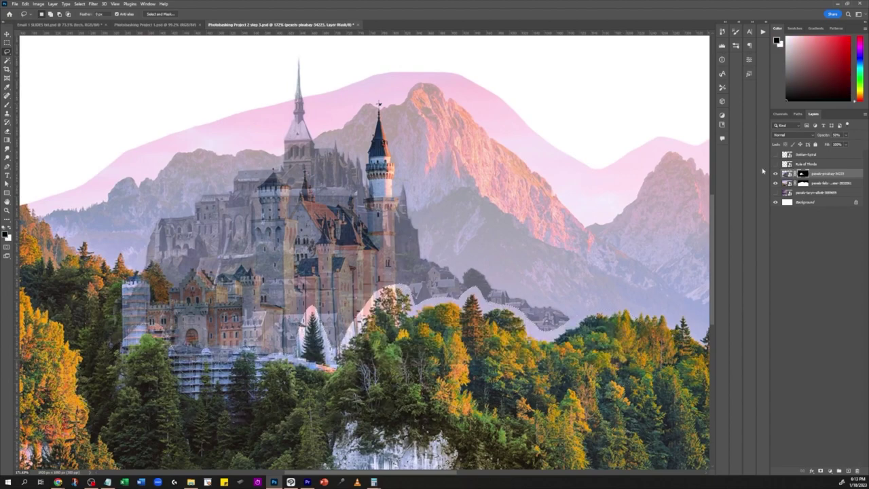
key("b")
scroll(333, 313, "up", 2)
left_click(803, 174)
scroll(367, 415, "down", 2)
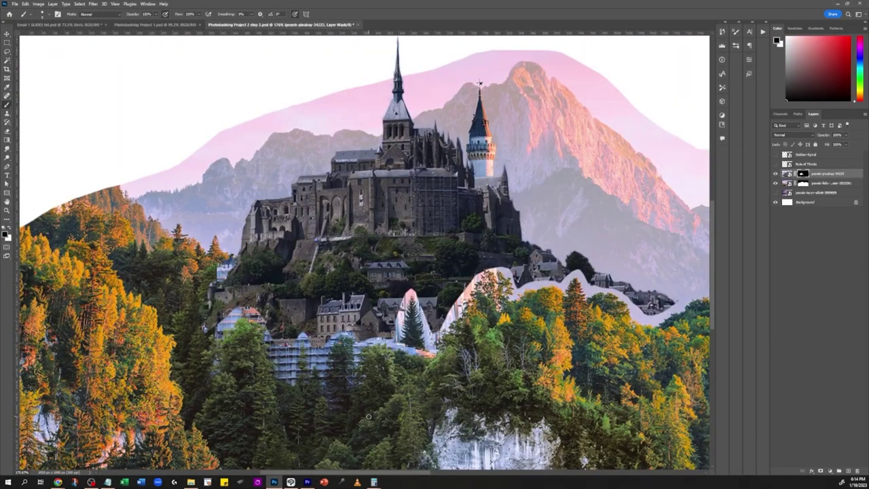
scroll(367, 415, "up", 2)
scroll(191, 338, "up", 2)
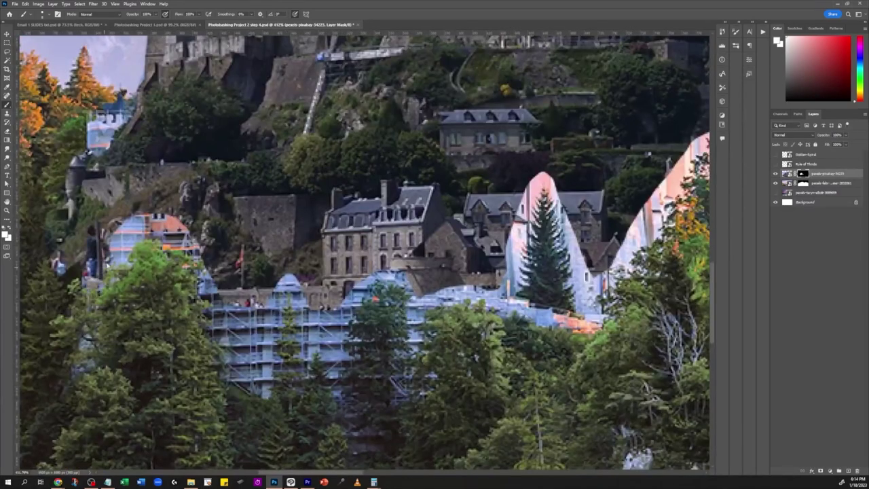
- Paint the mask to hide the scaffolding building and bring trees in front of the abbey base
mouse_move(178, 228)
left_mouse_down()
mouse_move(278, 353)
mouse_move(421, 339)
mouse_move(502, 315)
left_mouse_up()
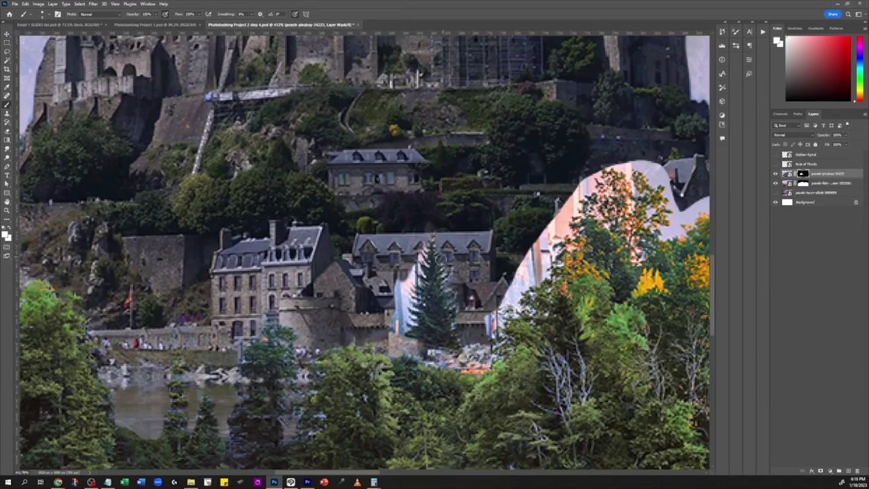
left_click_drag(434, 244, 407, 326)
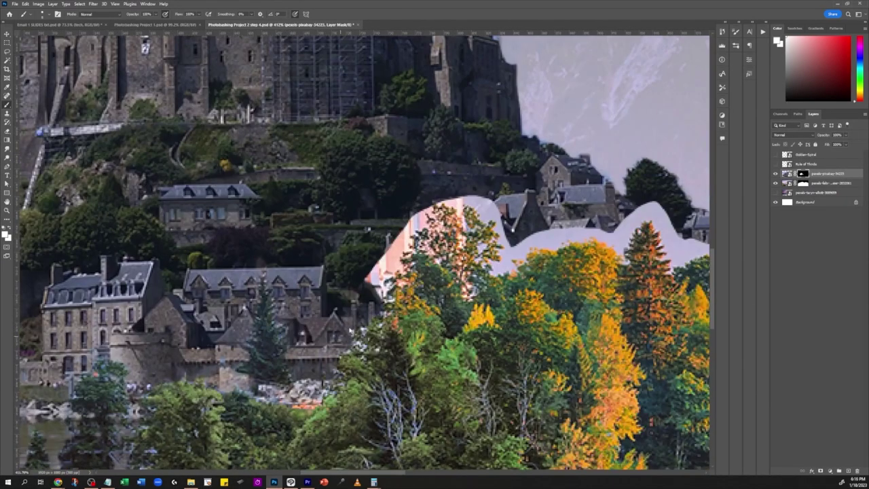
left_click_drag(353, 346, 390, 275)
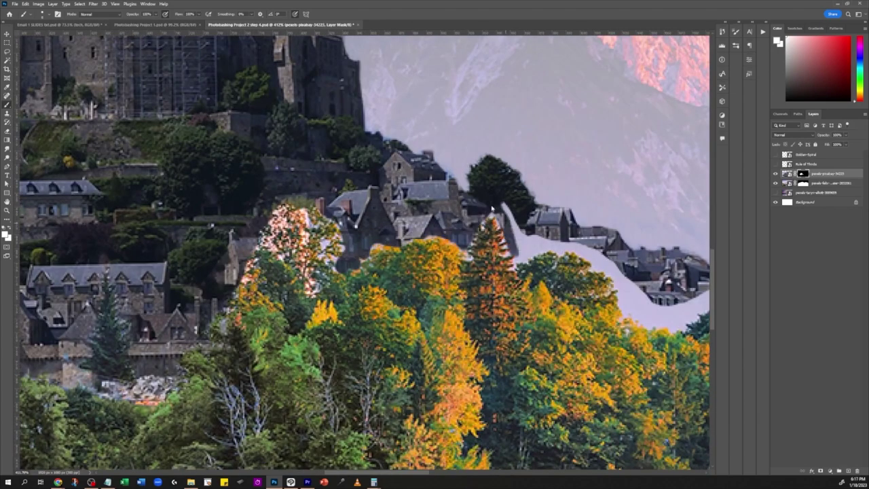
left_click_drag(319, 224, 251, 271)
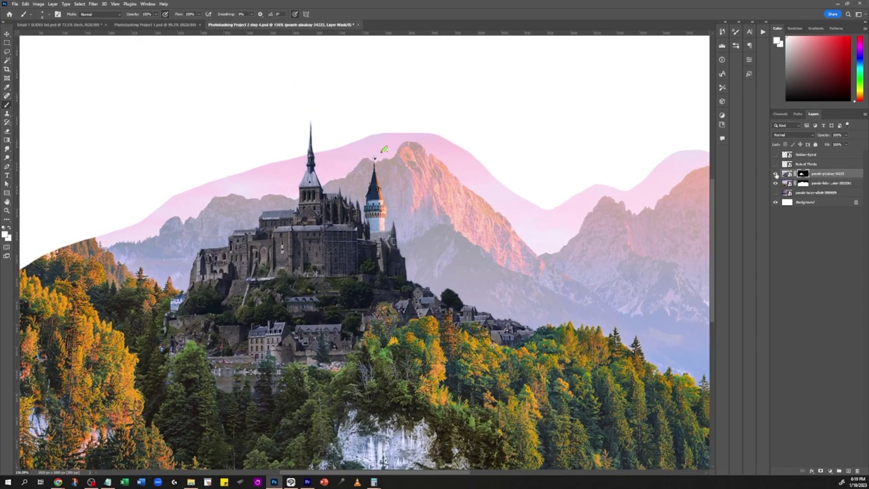
- Mark the unwanted tower behind the abbey with on-screen annotations, then clear them
mouse_move(353, 180)
left_mouse_down()
mouse_move(357, 220)
mouse_move(379, 237)
left_mouse_up()
mouse_move(427, 92)
left_mouse_down()
mouse_move(386, 145)
mouse_move(400, 145)
mouse_move(350, 194)
mouse_move(364, 240)
mouse_move(400, 203)
mouse_move(399, 148)
mouse_move(371, 157)
mouse_move(383, 198)
mouse_move(397, 226)
left_mouse_up()
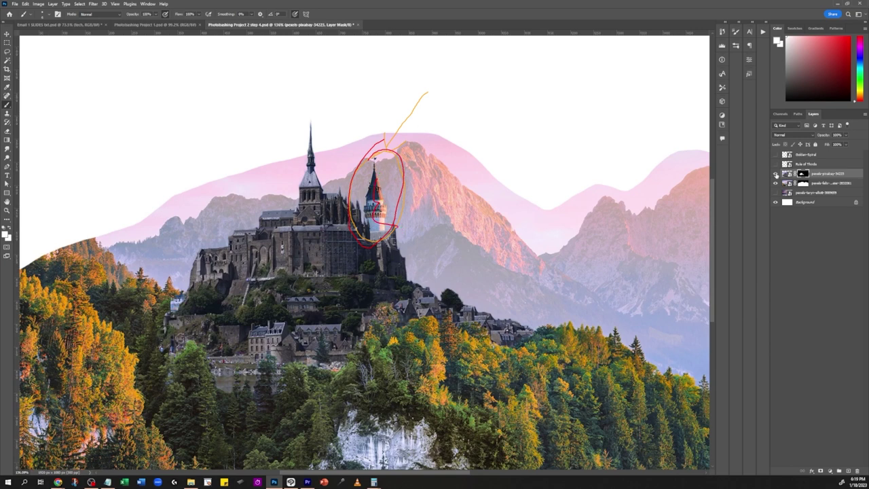
key("Escape")
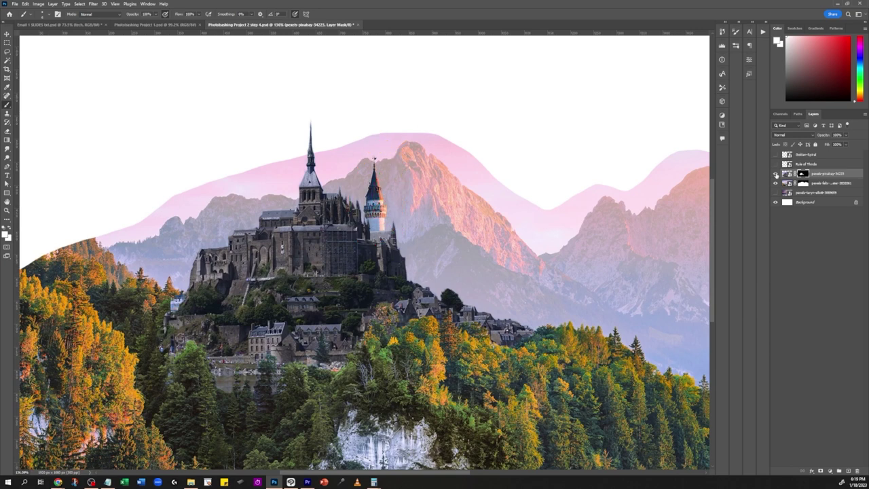
- Hide the abbey layer and Content-Aware Fill the castle's right tower with mountain
left_click(775, 174)
left_click(814, 183)
key("l")
mouse_move(324, 215)
left_mouse_down()
mouse_move(424, 247)
mouse_move(380, 156)
mouse_move(326, 216)
left_mouse_up()
key("i")
key("l")
key("shift+BackSpace")
key("Return")
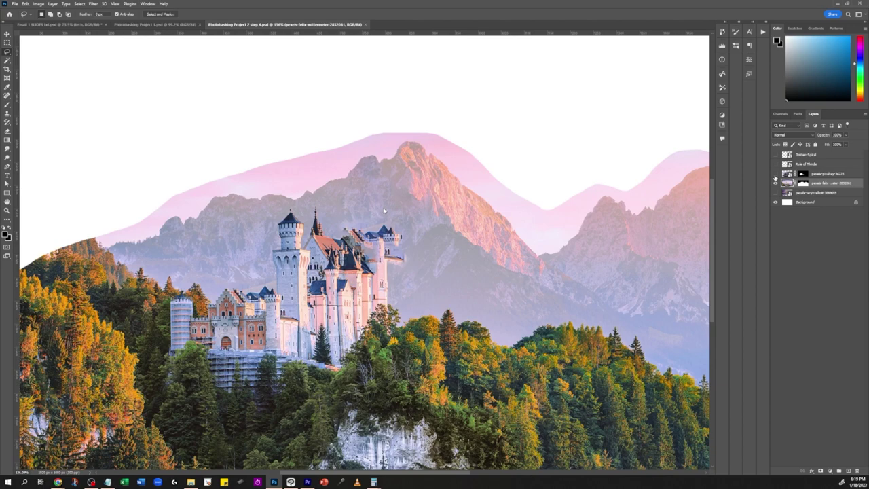
- Toggle the abbey layer to compare, leave it visible, and circle the filled spot
left_click(775, 173)
left_click(775, 174)
left_click(775, 174)
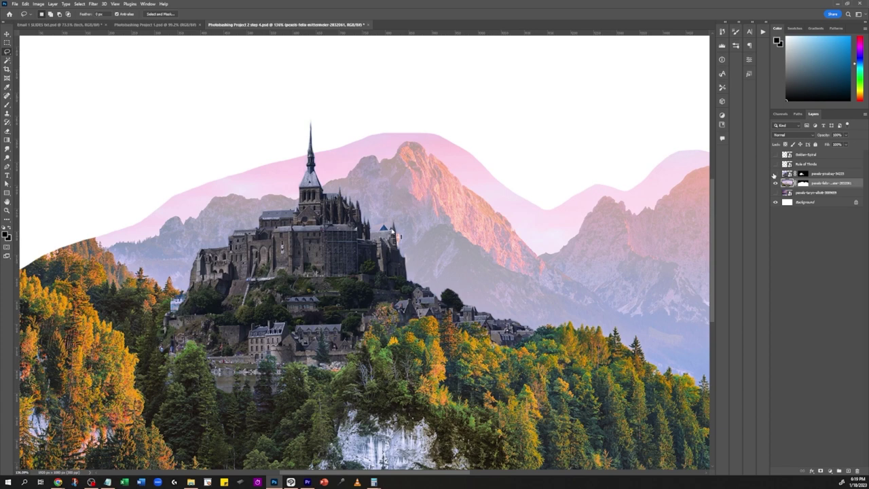
mouse_move(392, 258)
left_mouse_down()
mouse_move(416, 241)
mouse_move(392, 208)
left_mouse_up()
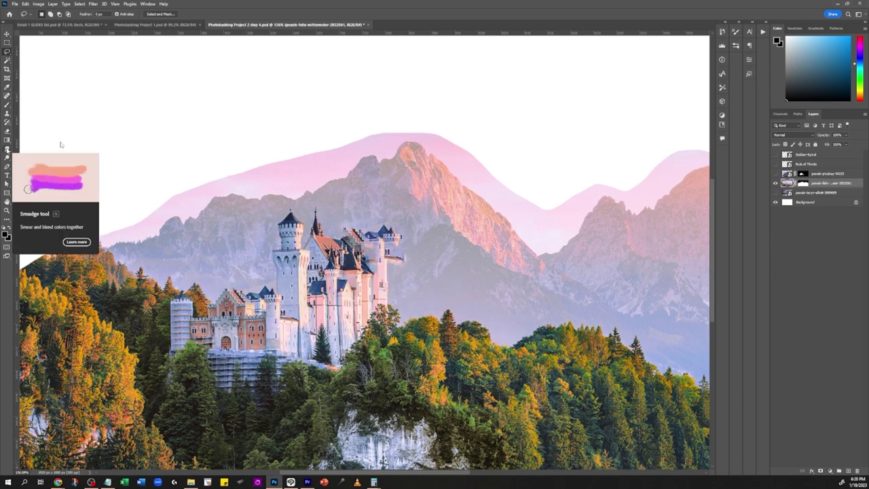
- Clone mountain over the castle's right-hand turrets, then start masking the pink band above the ridge
mouse_move(82, 131)
left_mouse_down()
mouse_move(51, 132)
mouse_move(22, 144)
left_mouse_up()
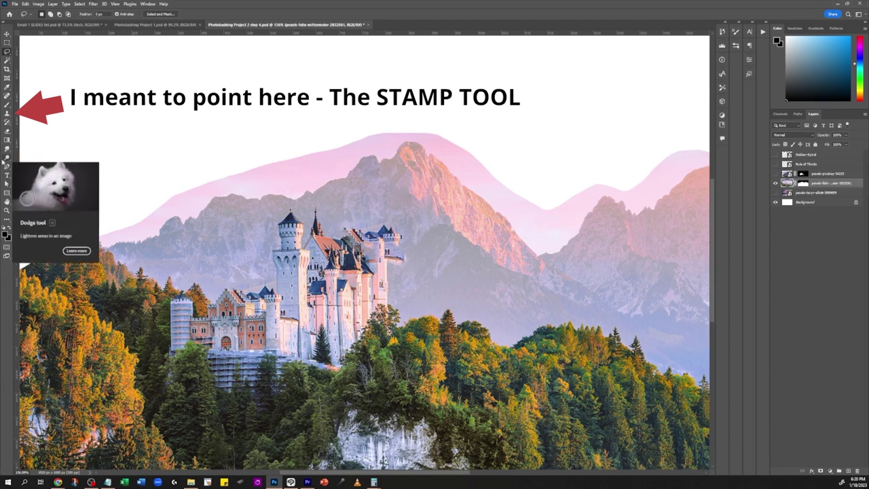
left_click(7, 113)
mouse_move(401, 256)
left_mouse_down()
mouse_move(397, 235)
mouse_move(353, 236)
left_mouse_up()
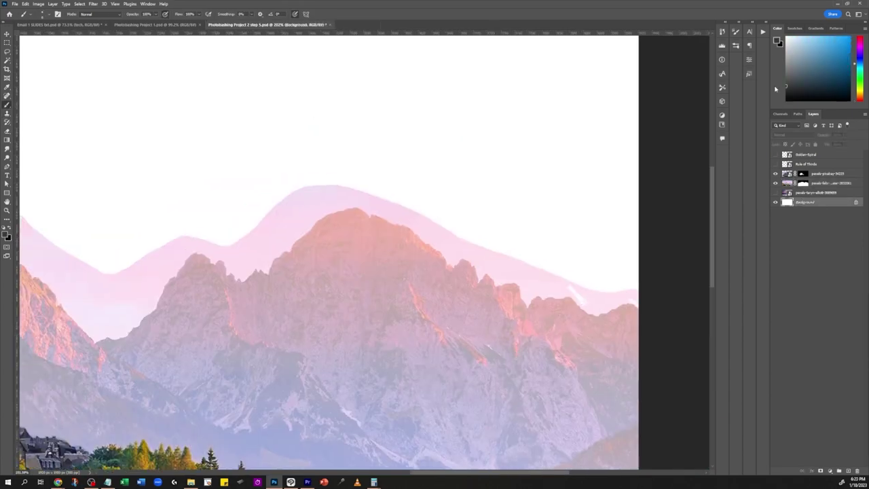
mouse_move(635, 306)
left_mouse_down()
mouse_move(452, 263)
mouse_move(400, 222)
mouse_move(348, 203)
mouse_move(231, 275)
left_mouse_up()
- Paint black on the mountain mask along the left and right ridgeline down to the peaks
left_click_drag(231, 274, 401, 274)
mouse_move(401, 275)
left_mouse_down()
mouse_move(334, 285)
mouse_move(153, 233)
left_mouse_up()
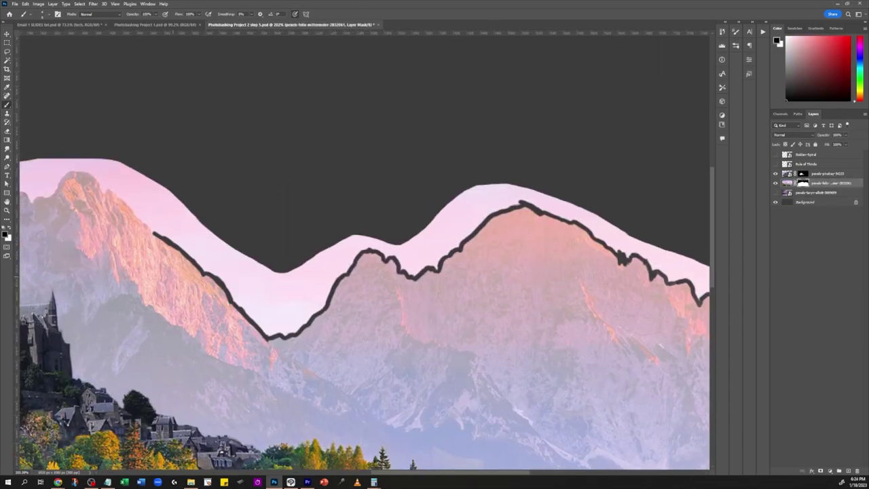
mouse_move(469, 212)
left_mouse_down()
mouse_move(371, 270)
mouse_move(217, 279)
mouse_move(61, 351)
mouse_move(131, 331)
mouse_move(205, 288)
mouse_move(349, 271)
mouse_move(473, 216)
left_mouse_up()
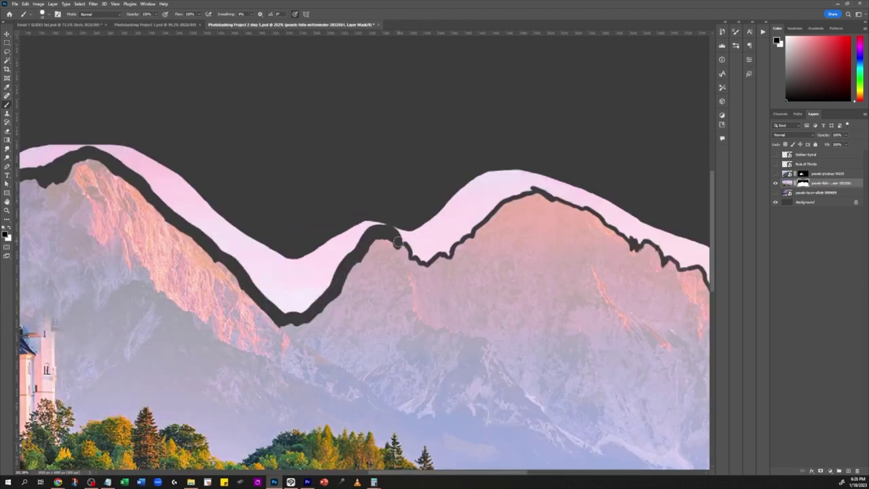
mouse_move(339, 237)
left_mouse_down()
mouse_move(238, 217)
mouse_move(421, 255)
left_mouse_up()
left_click_drag(638, 309, 562, 312)
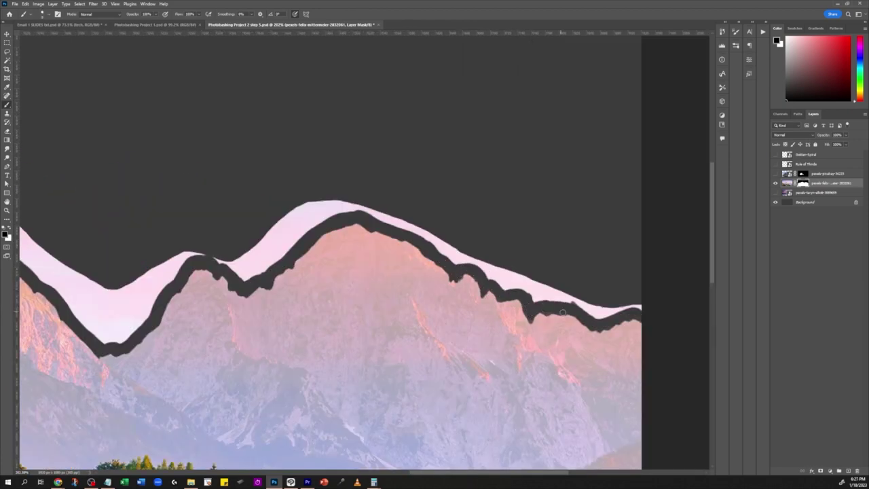
- Lasso the leftover strip above the ridge
key("l")
mouse_move(309, 196)
left_mouse_down()
mouse_move(638, 309)
mouse_move(319, 216)
left_mouse_up()
key("i")
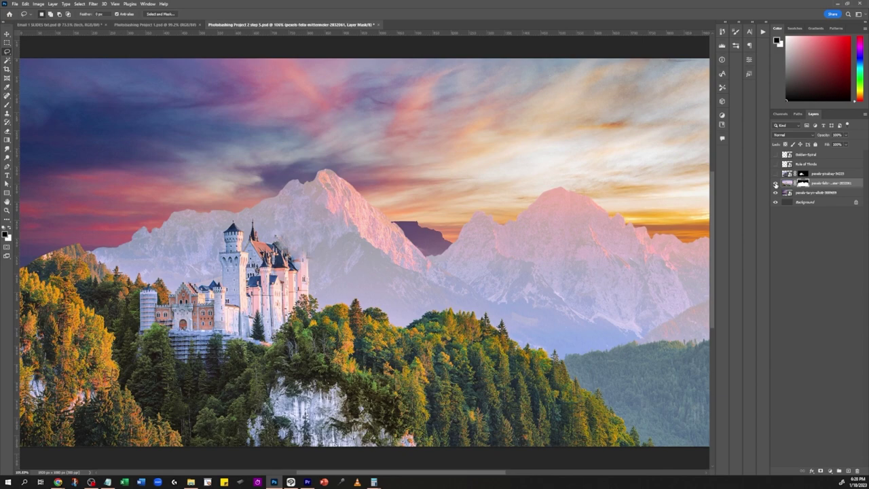
- Activate the forest photo layer with Clone Stamp, duplicate it, and swap colours so white leads
left_click(775, 182)
left_click(814, 192)
key("s")
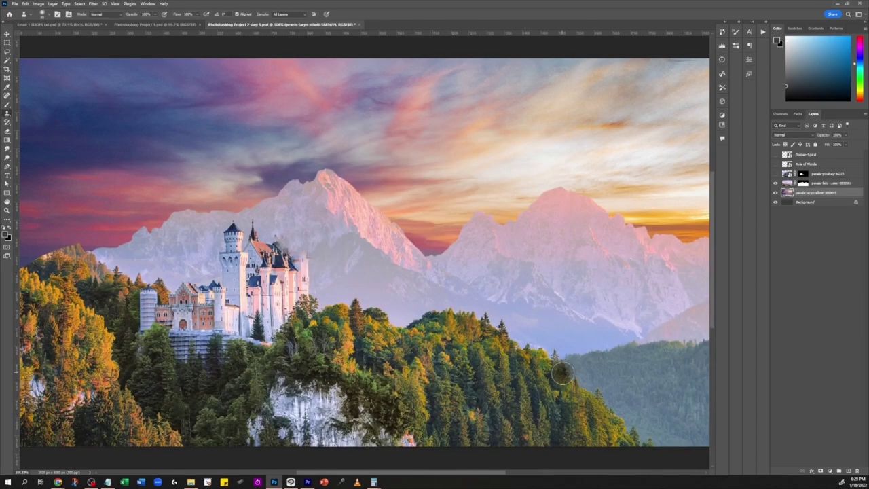
key("ctrl+j")
key("x")
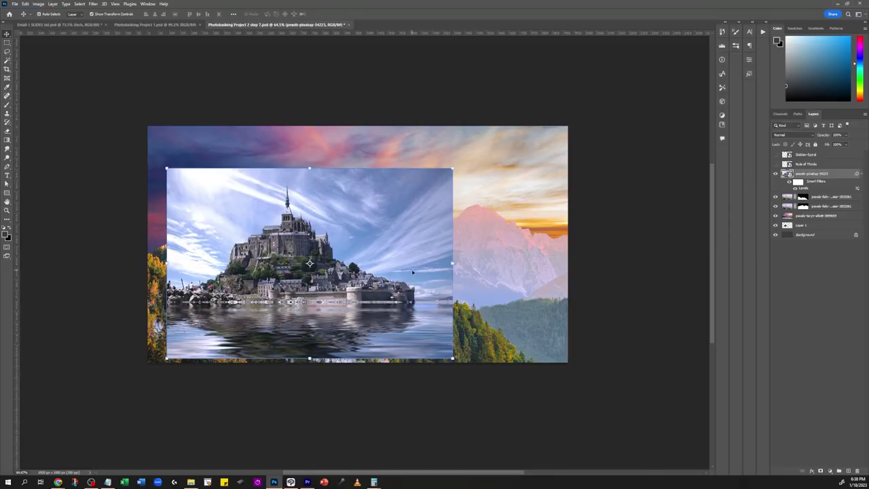
- Lasso the abbey and spire, copy it to Layer 2, and mask it onto the hill
key("l")
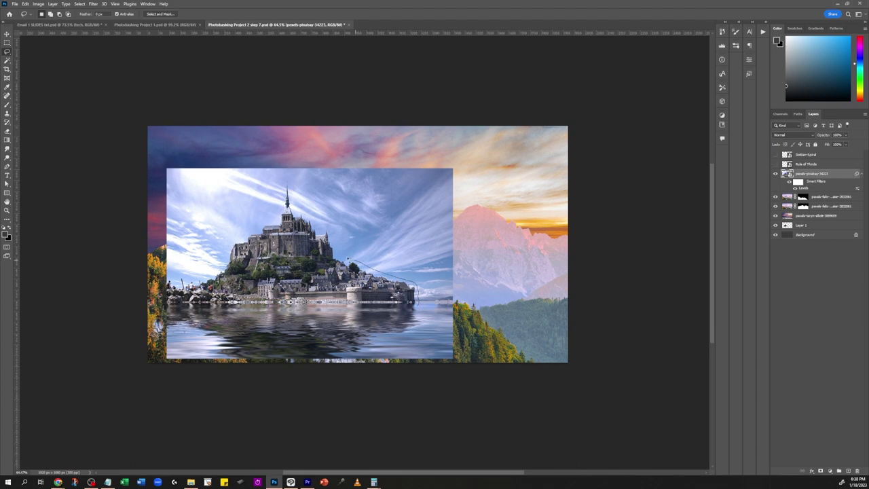
mouse_move(348, 258)
left_mouse_down()
mouse_move(285, 184)
mouse_move(180, 288)
mouse_move(410, 315)
left_mouse_up()
key("ctrl+j")
left_click(777, 184)
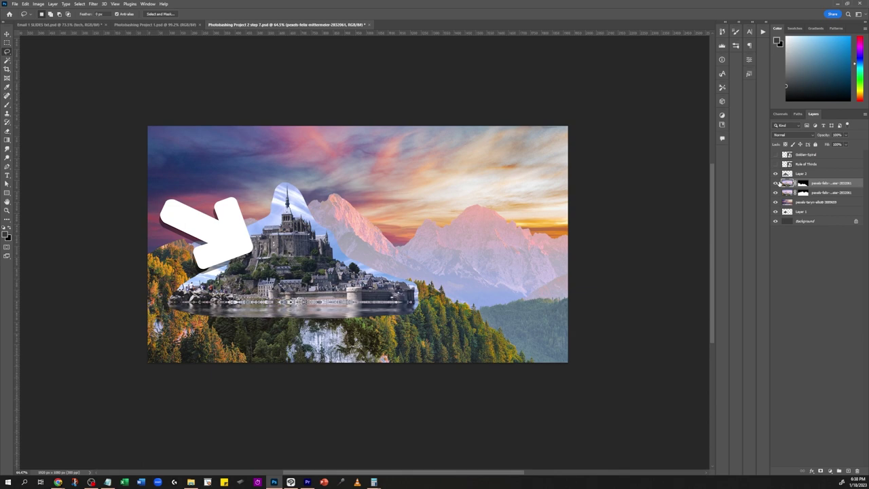
left_click(776, 183)
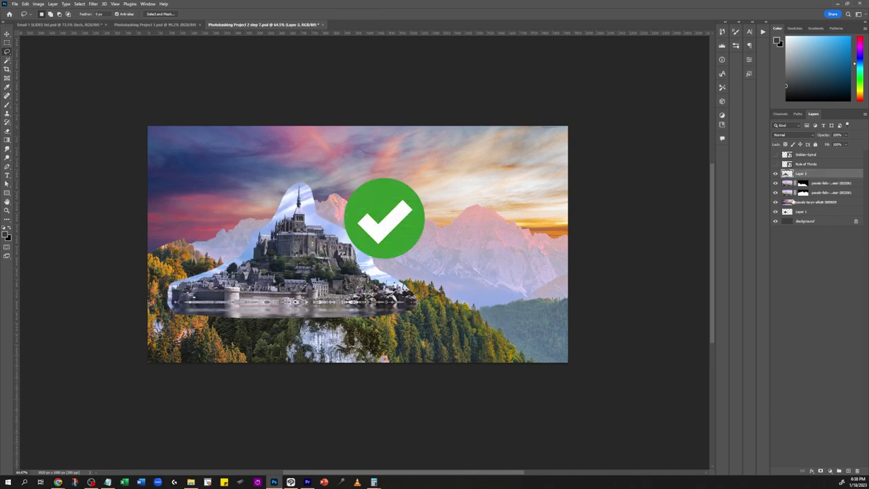
scroll(233, 240, "up", 5)
scroll(526, 353, "up", 3)
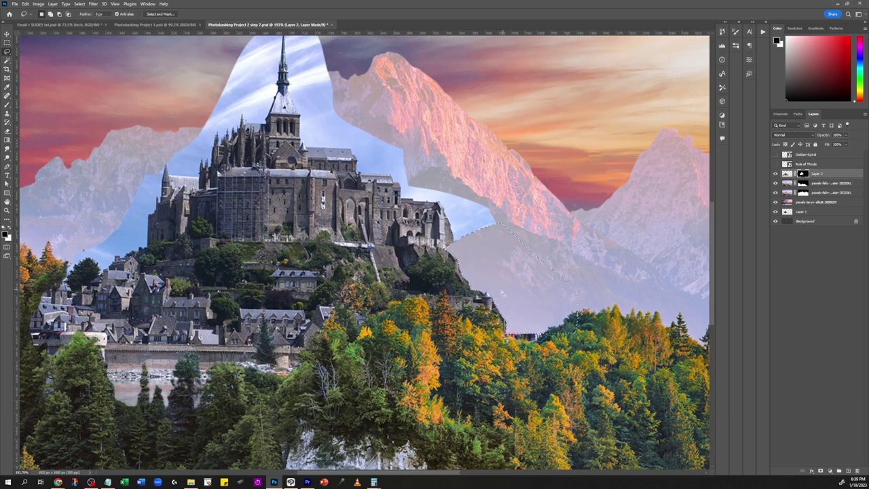
mouse_move(300, 130)
left_mouse_down()
mouse_move(585, 253)
mouse_move(574, 197)
mouse_move(555, 231)
mouse_move(520, 244)
mouse_move(485, 285)
left_mouse_up()
left_click_drag(370, 383, 428, 354)
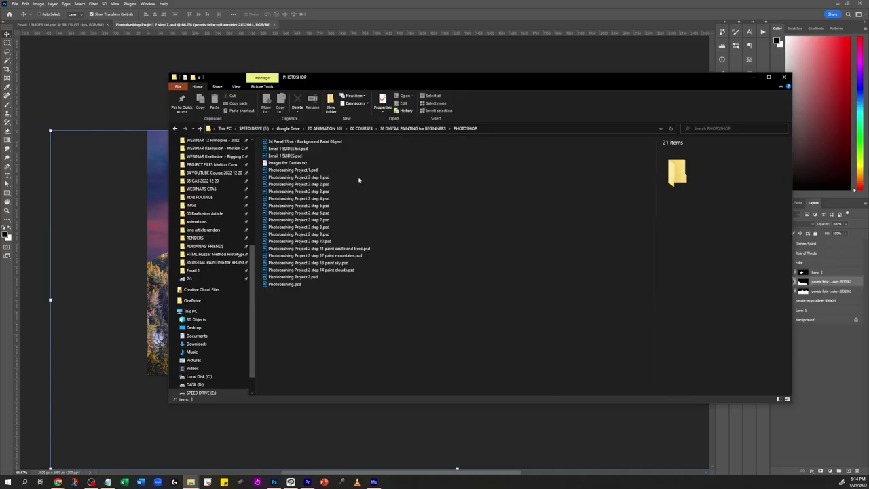
left_click(320, 220)
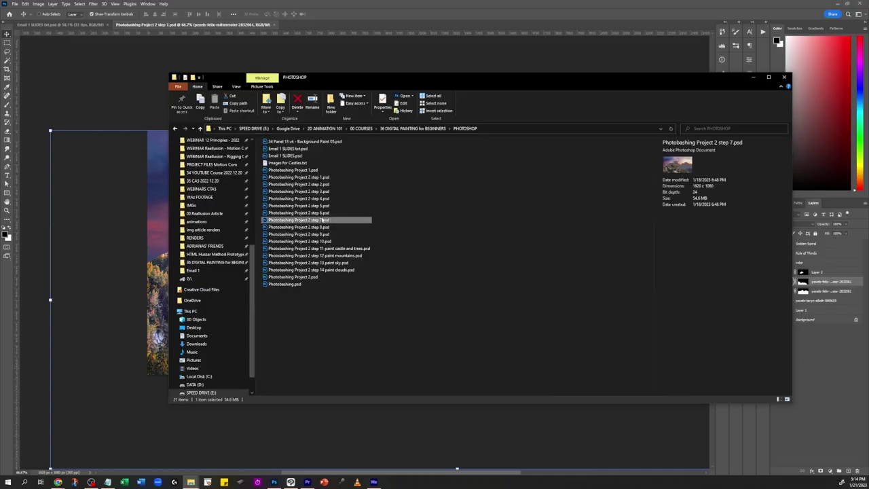
left_click(424, 10)
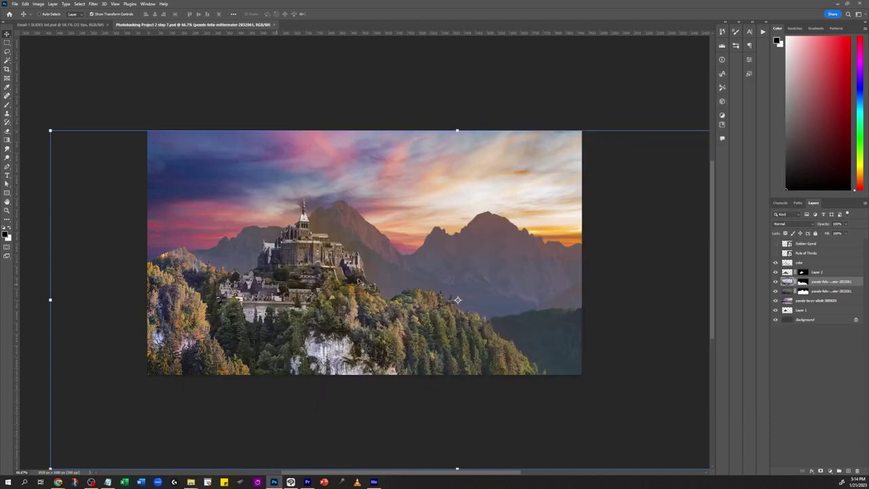
- Trial-move the castle, forest and mountain layers, undoing the forest move
left_click(826, 272)
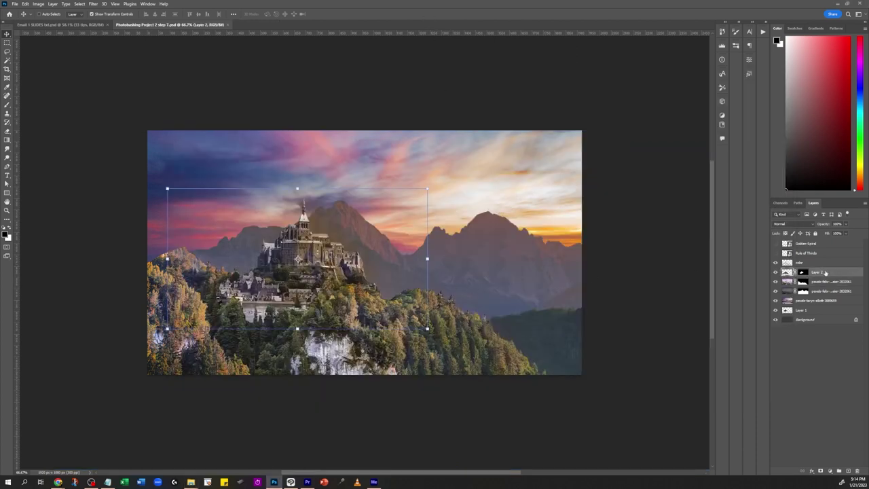
mouse_move(302, 257)
left_mouse_down()
mouse_move(310, 262)
mouse_move(324, 189)
mouse_move(264, 250)
mouse_move(324, 215)
mouse_move(285, 244)
mouse_move(297, 258)
left_mouse_up()
left_click(792, 284)
left_click_drag(371, 313, 372, 280)
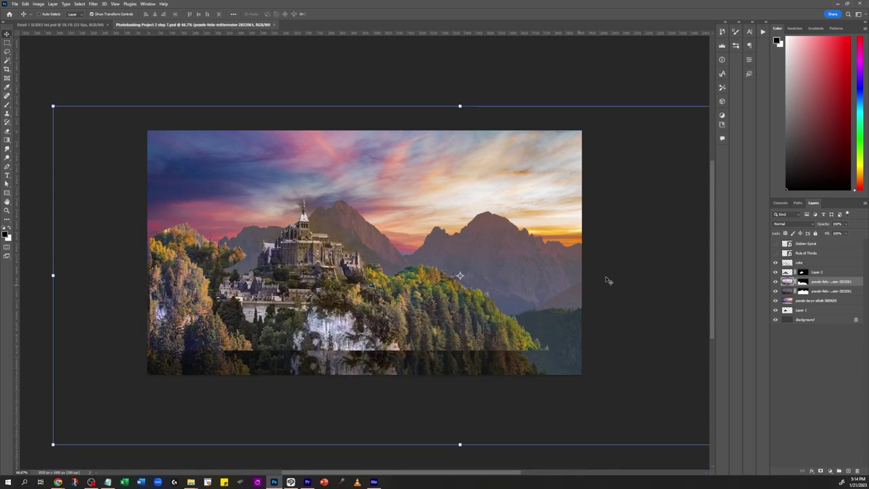
key("ctrl+z")
left_click(814, 292)
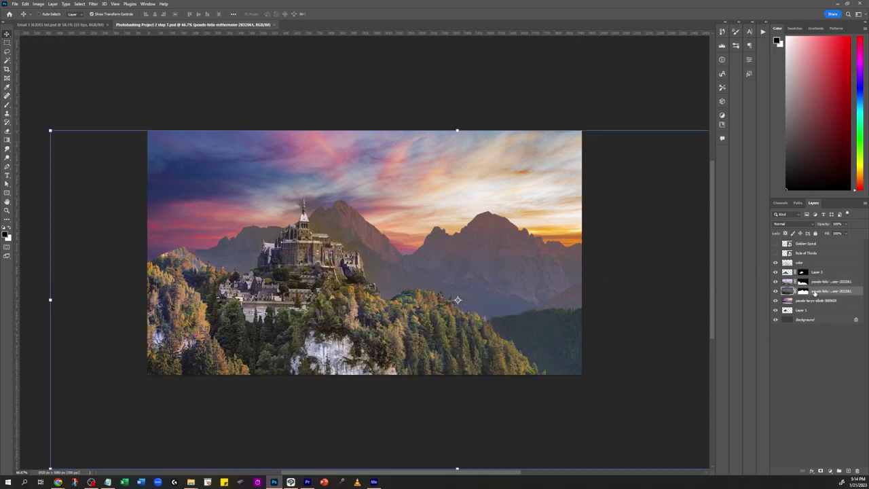
left_click_drag(466, 292, 482, 254)
- Shift the sky and castle, and test stacking the forest above the castle, then back
left_click(836, 300)
left_click(831, 301)
left_click_drag(536, 212, 540, 237)
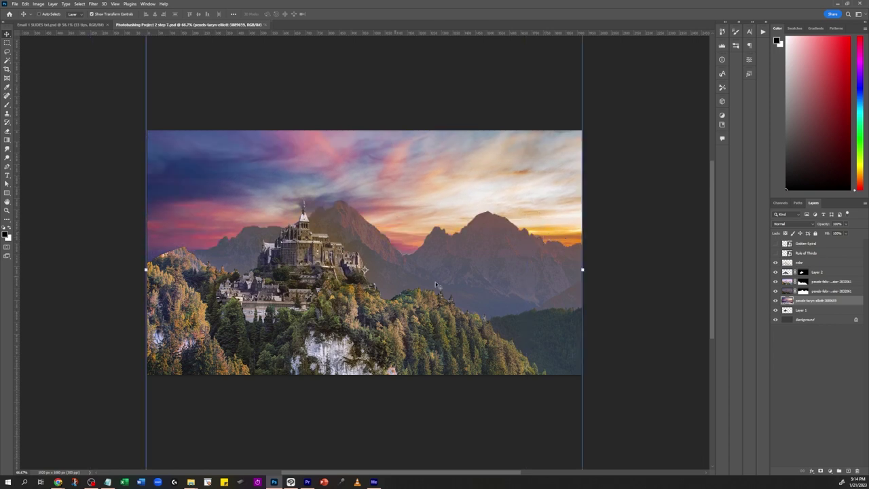
left_click(821, 272)
mouse_move(317, 261)
left_mouse_down()
mouse_move(304, 244)
mouse_move(316, 260)
left_mouse_up()
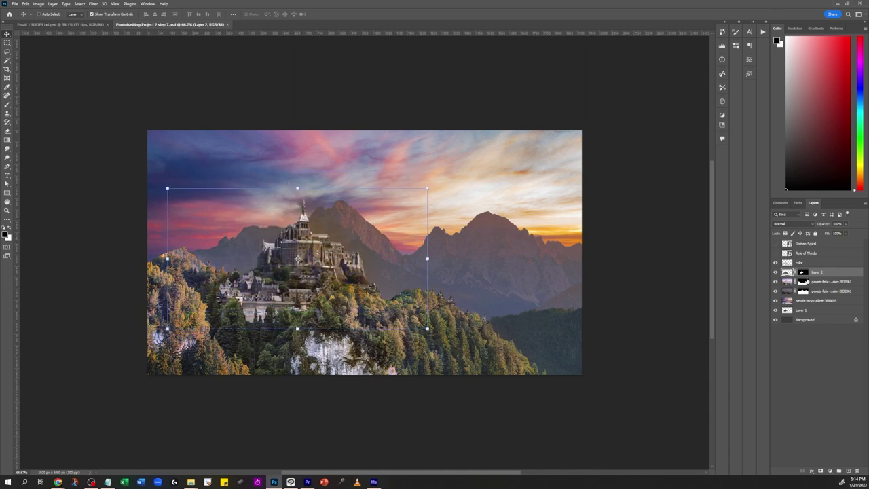
left_click_drag(823, 284, 821, 273)
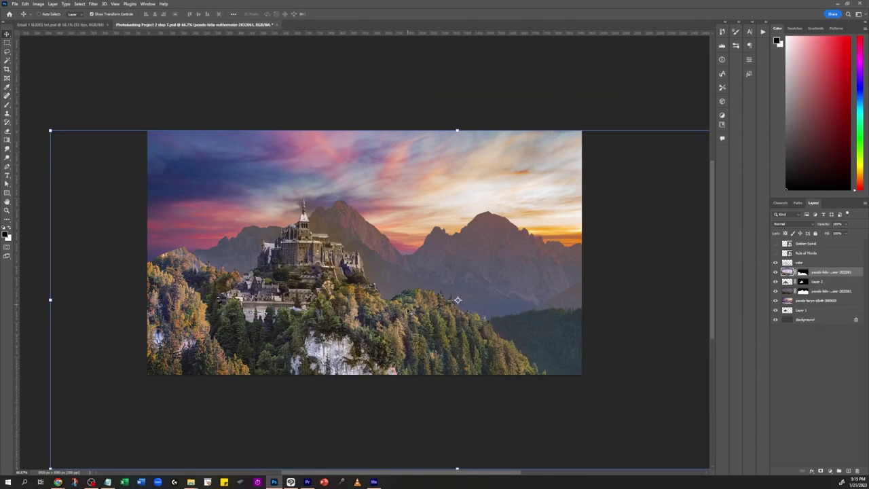
left_click_drag(410, 311, 368, 281)
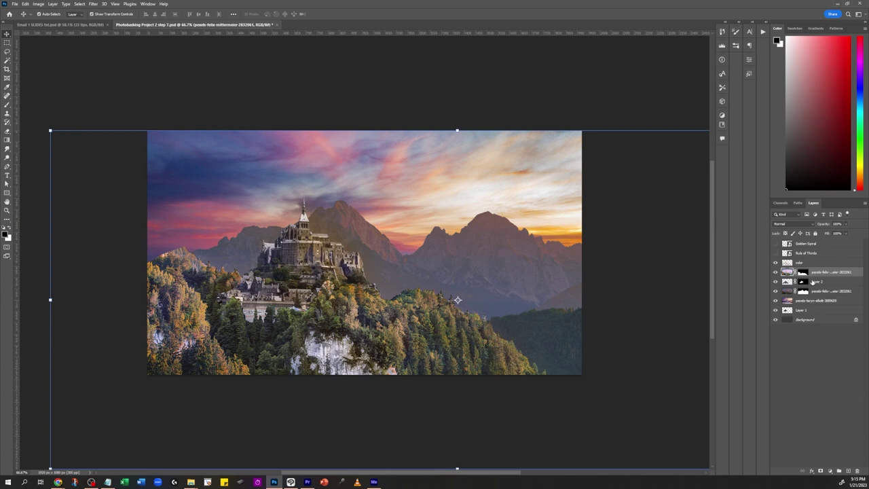
left_click_drag(812, 281, 815, 280)
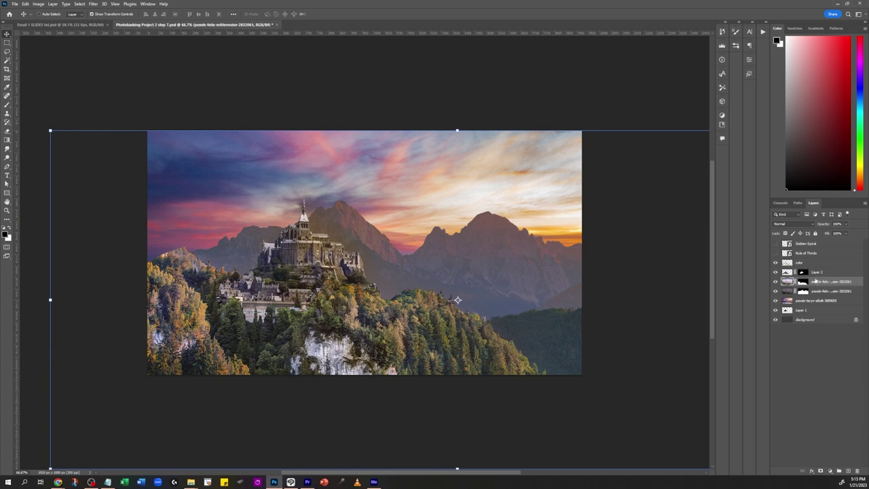
- Delete the dark castle-silhouette layer, then save and zoom in on the composite
left_click(815, 272)
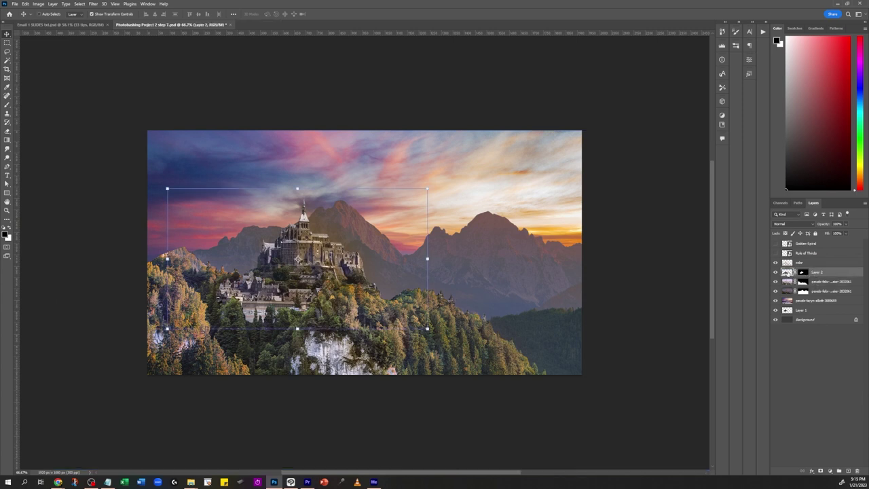
left_click(786, 281)
left_click(788, 291)
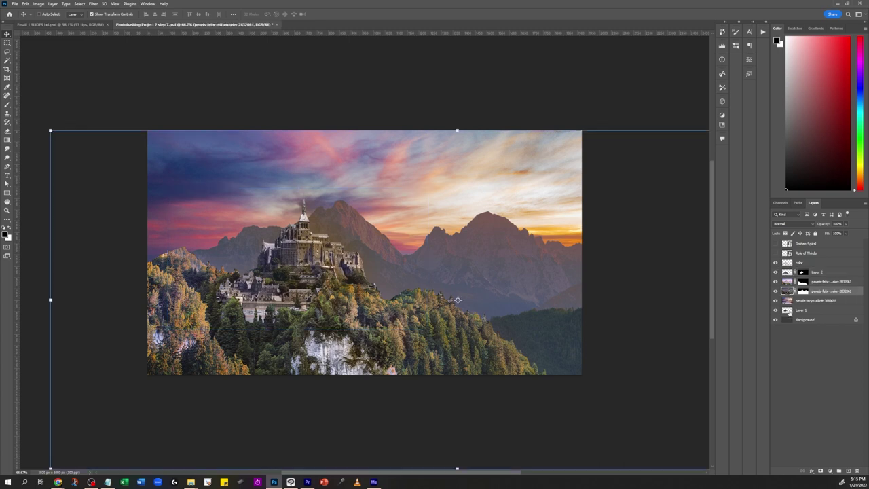
left_click(789, 311)
left_click_drag(365, 257, 396, 217)
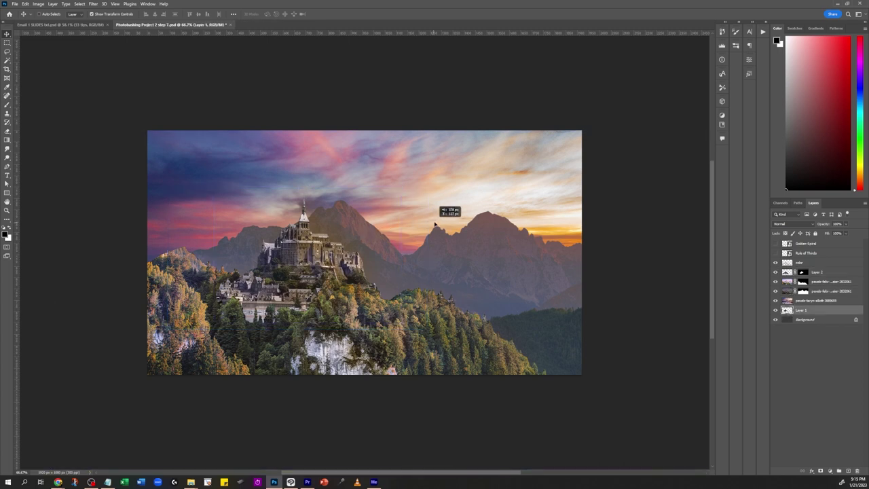
key("ctrl+shift+bracketright")
key("Delete")
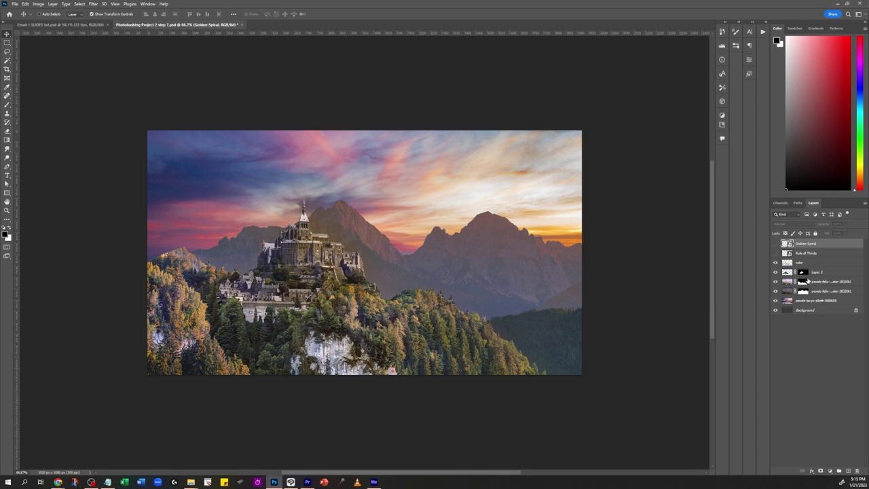
key("ctrl+s")
key("ctrl+plus")
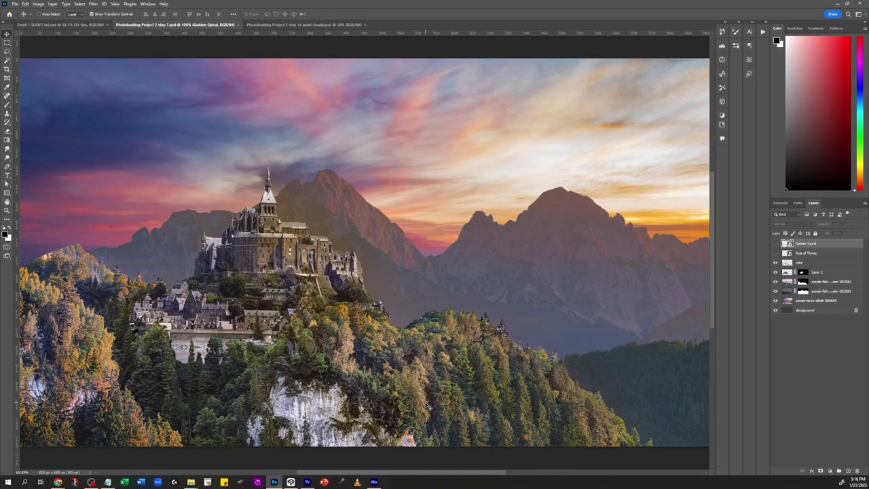
key("ctrl+Tab")
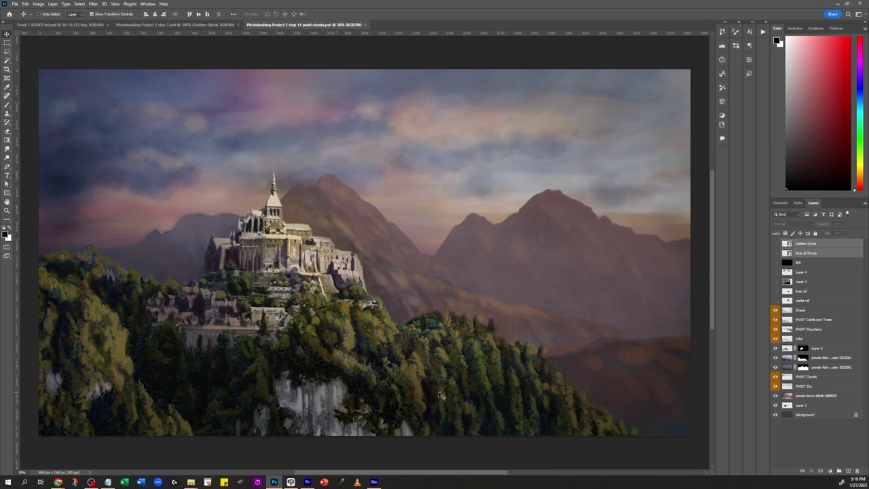
left_click(189, 24)
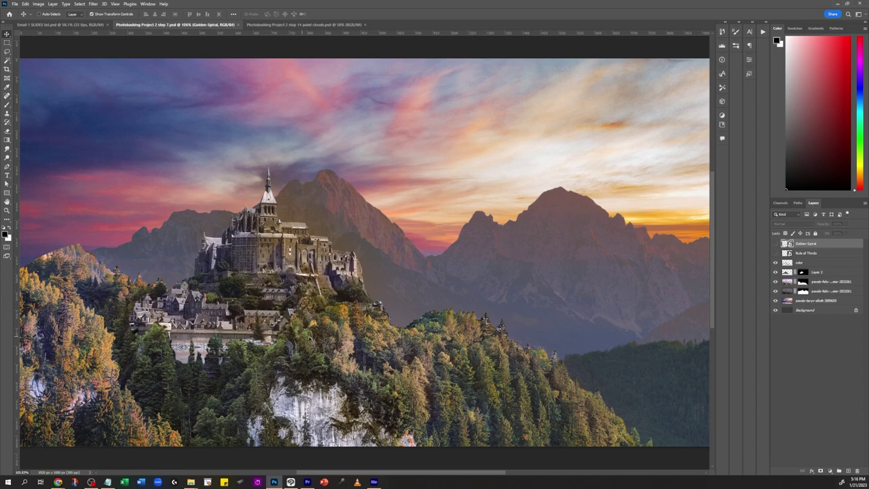
left_click(790, 290)
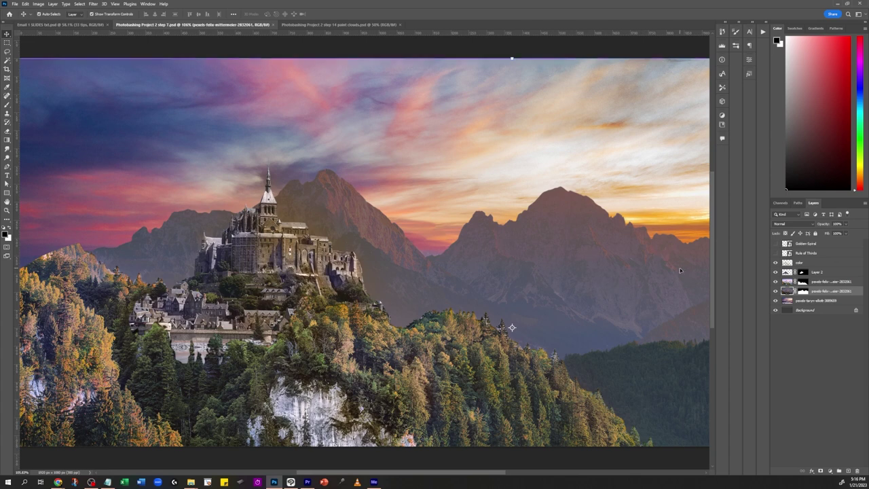
- Duplicate the forest photo layer to the top, undoing a trial move of the copy
key("ctrl+z")
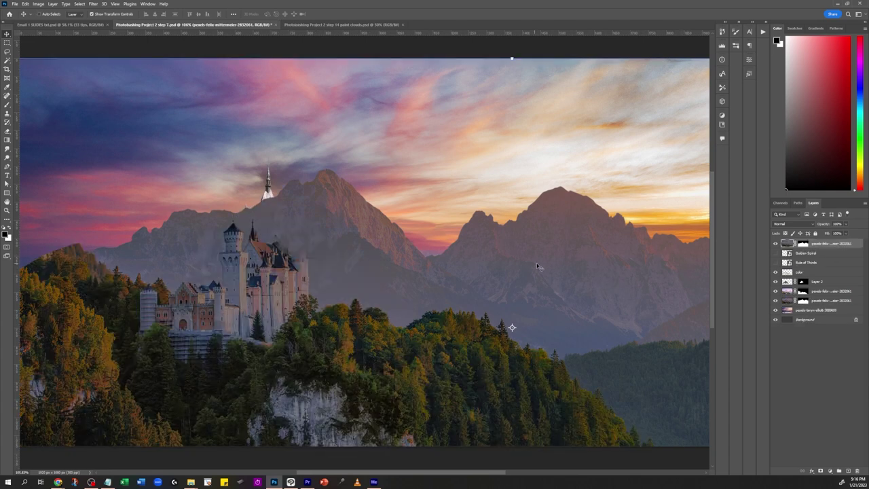
left_click_drag(536, 266, 547, 232)
key("ctrl+z")
- Test Image > Adjustments > Levels highlight and shadow sliders on the copy, then cancel
left_click(39, 3)
mouse_move(54, 21)
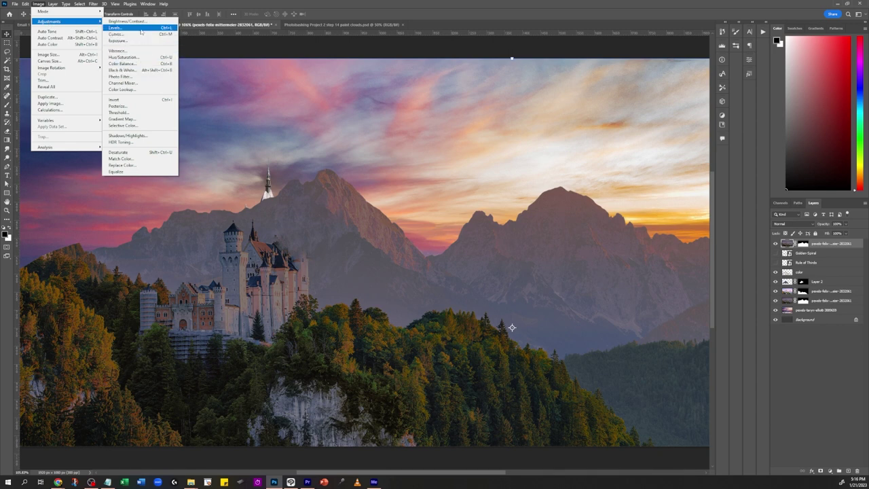
left_click(166, 27)
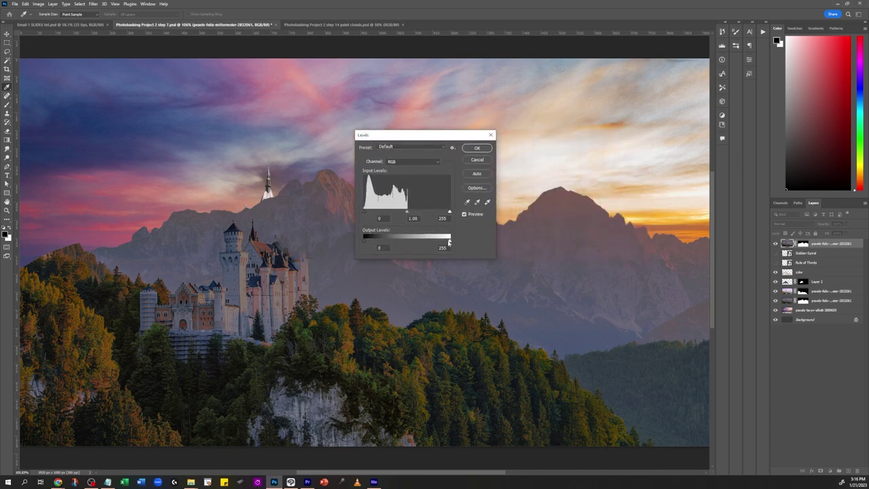
mouse_move(451, 243)
left_mouse_down()
mouse_move(412, 243)
mouse_move(449, 243)
left_mouse_up()
left_click_drag(364, 242, 391, 241)
left_click_drag(448, 213, 403, 213)
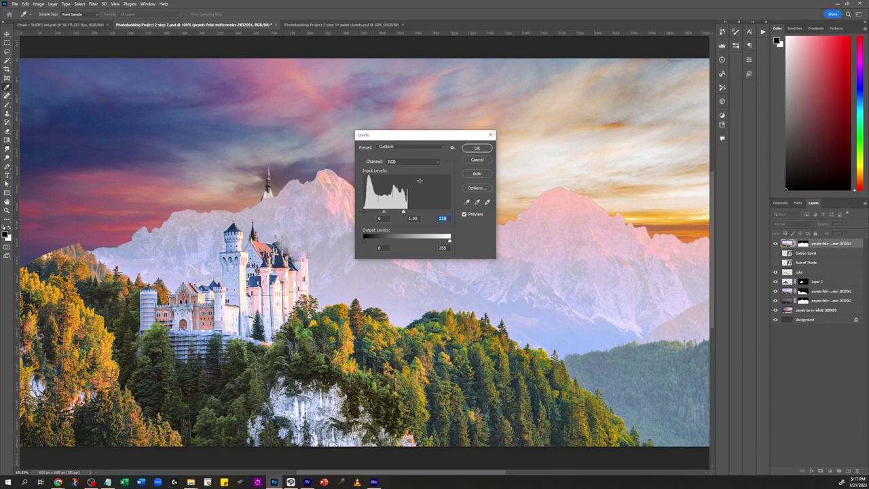
key("Escape")
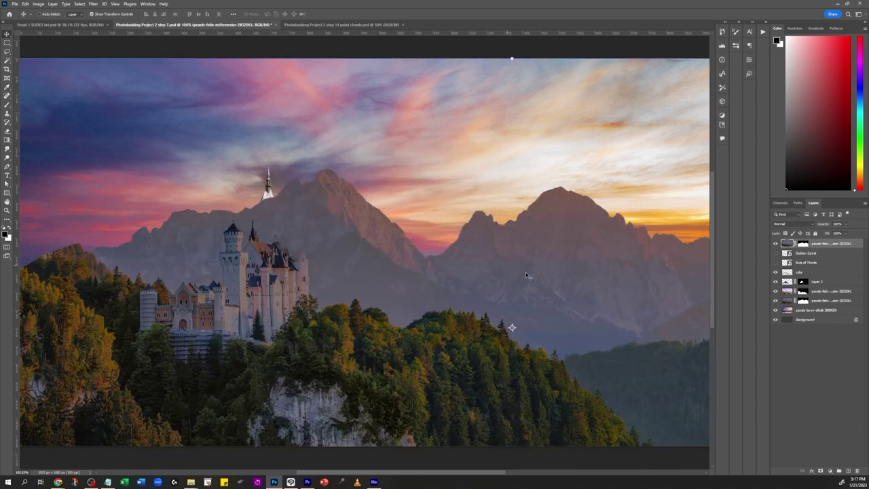
- Alt-drag a copy of the upper forest photo layer to the top and delete its mask
left_click(786, 291)
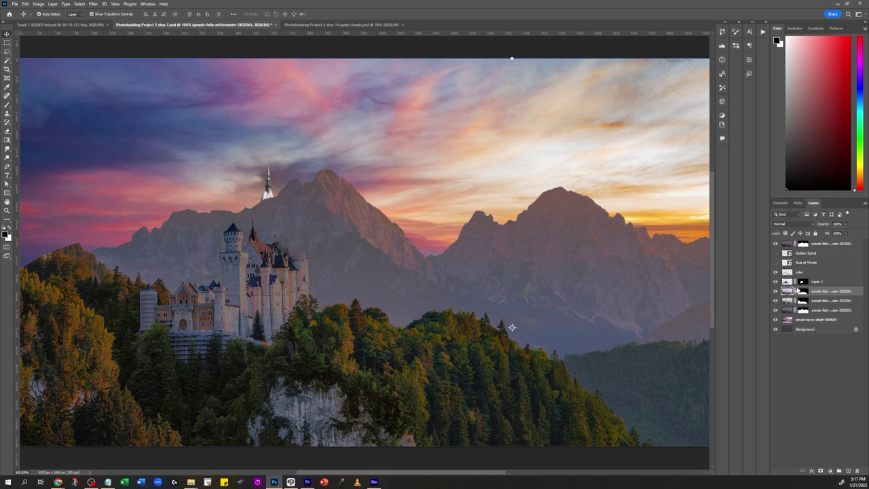
left_click_drag(798, 292, 807, 250)
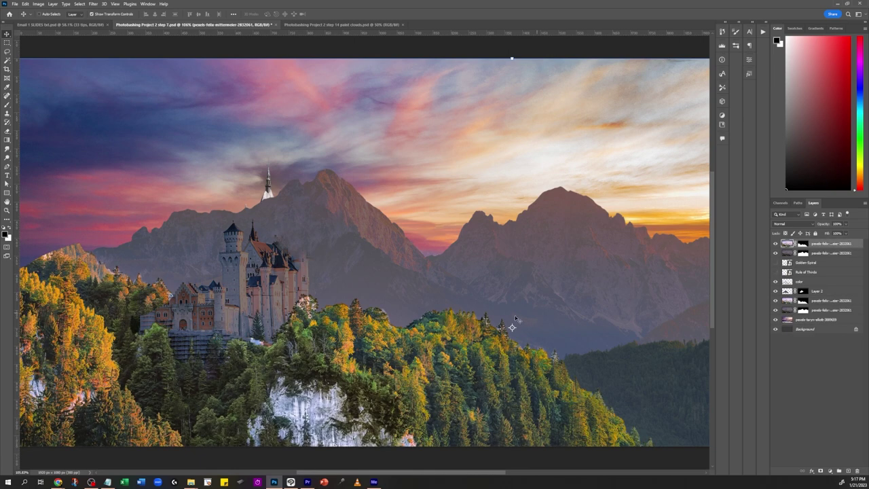
right_click(801, 244)
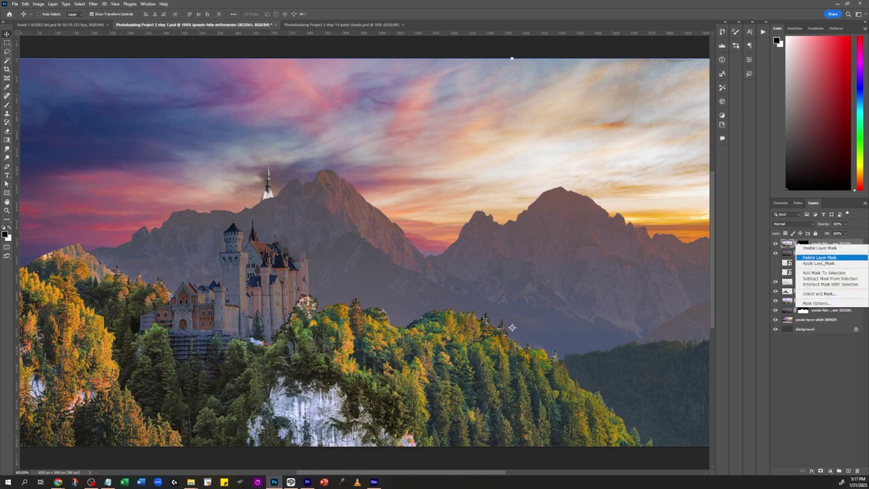
left_click(820, 258)
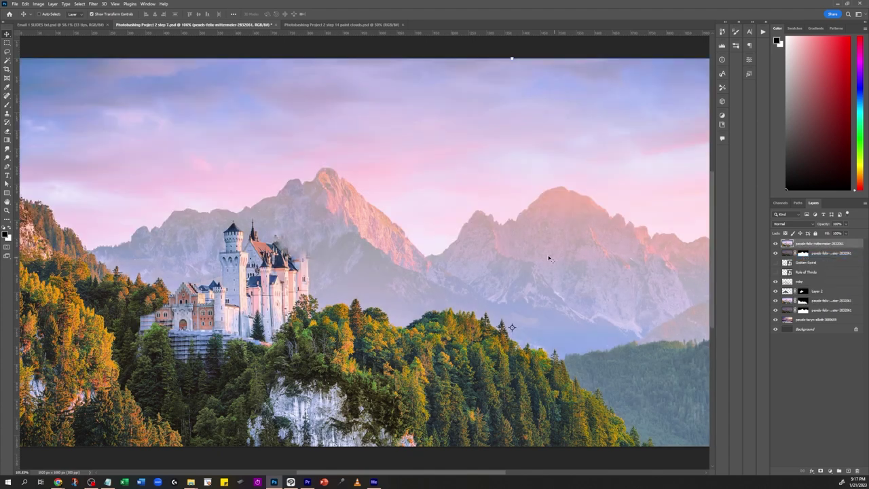
- Test a Levels highlight change, cancel it, and delete the two test layers
key("ctrl+l")
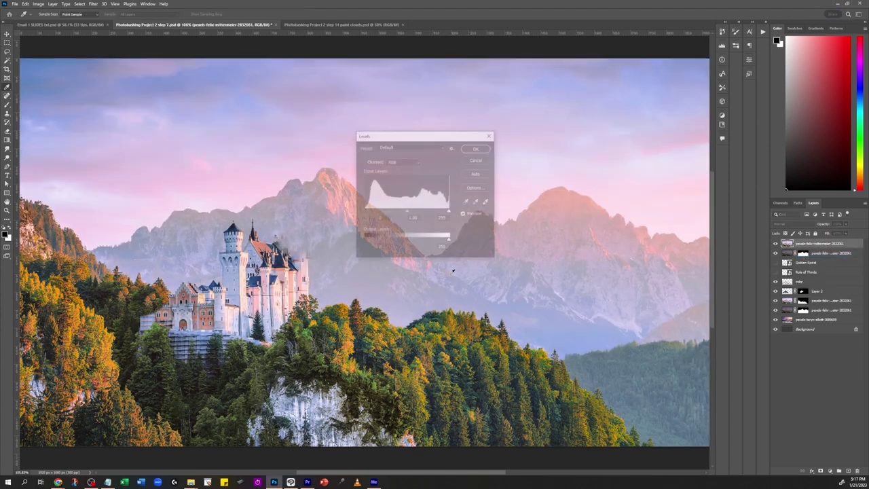
left_click_drag(449, 240, 409, 243)
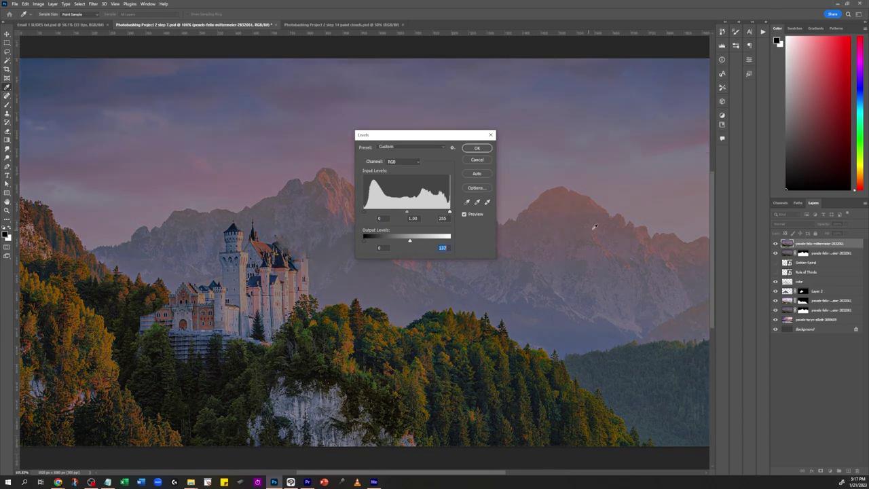
left_click(477, 159)
key("Delete")
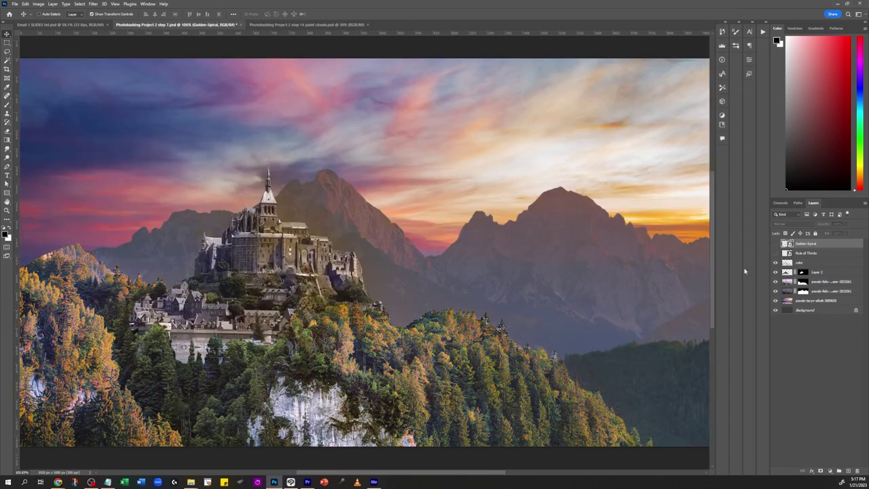